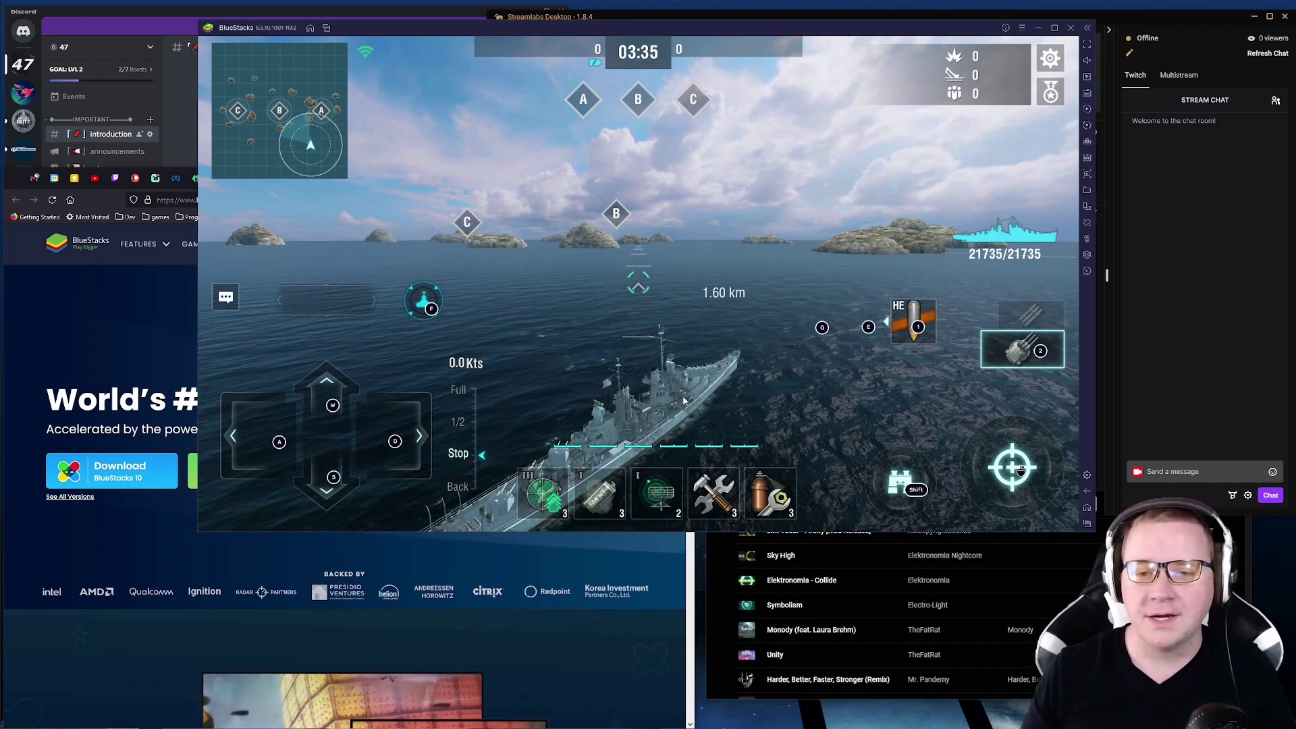
# Raise the opacity of the on-screen key overlays to the maximum in the game controls settings.
pyautogui.moveTo(684, 401); pyautogui.dragTo(695, 345)
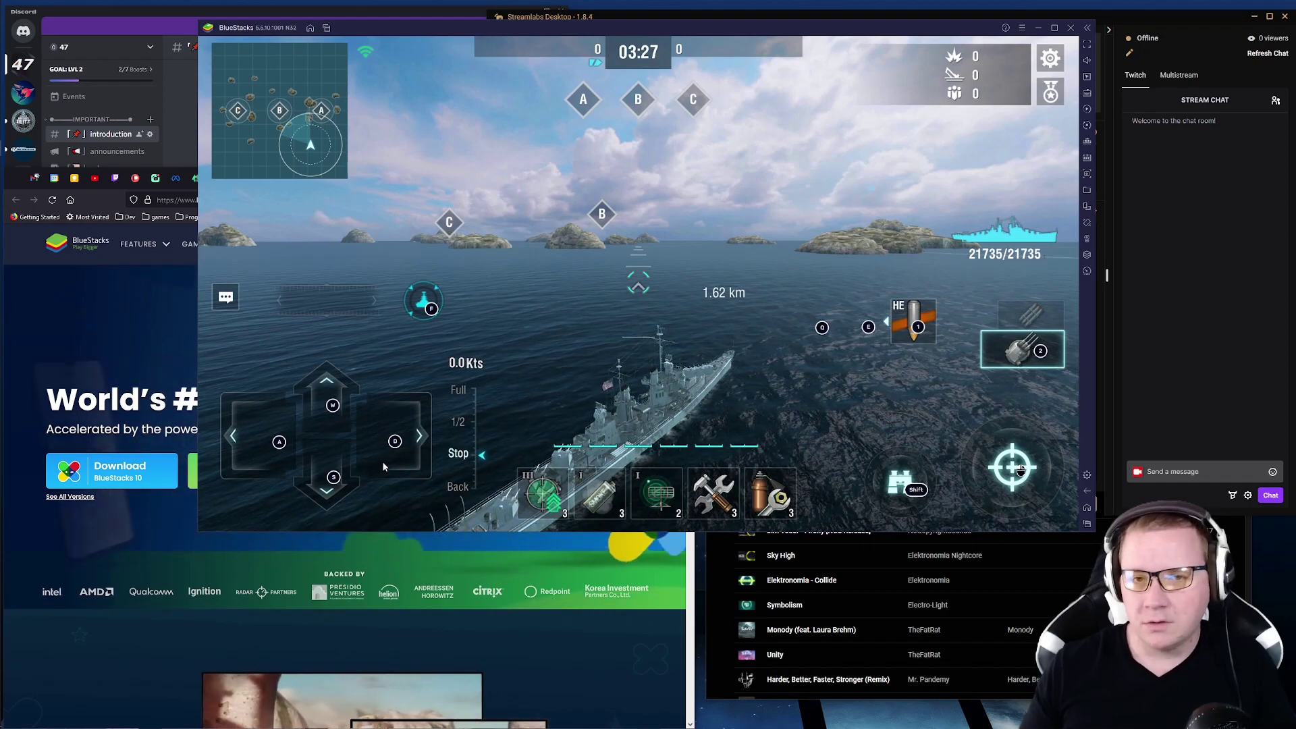
pyautogui.click(1088, 124)
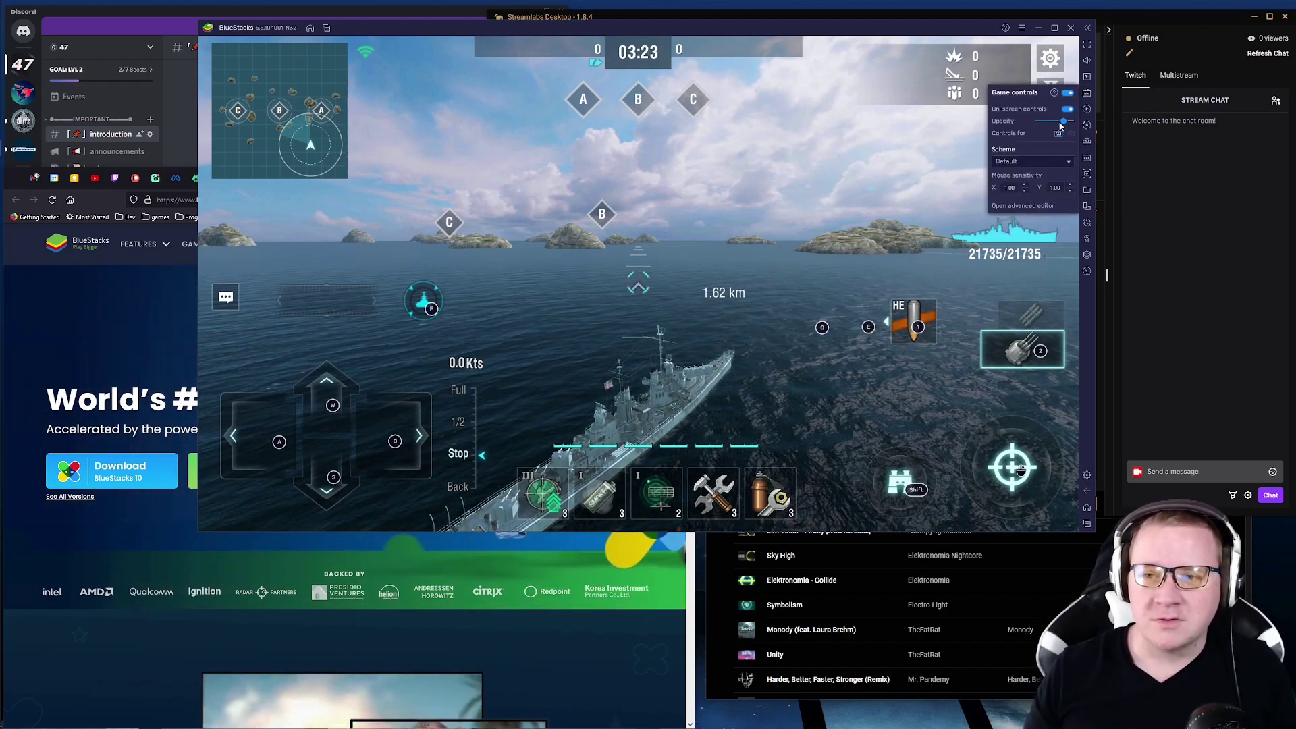
pyautogui.moveTo(1063, 122)
pyautogui.mouseDown()
pyautogui.moveTo(1006, 122)
pyautogui.moveTo(1082, 129)
pyautogui.mouseUp()
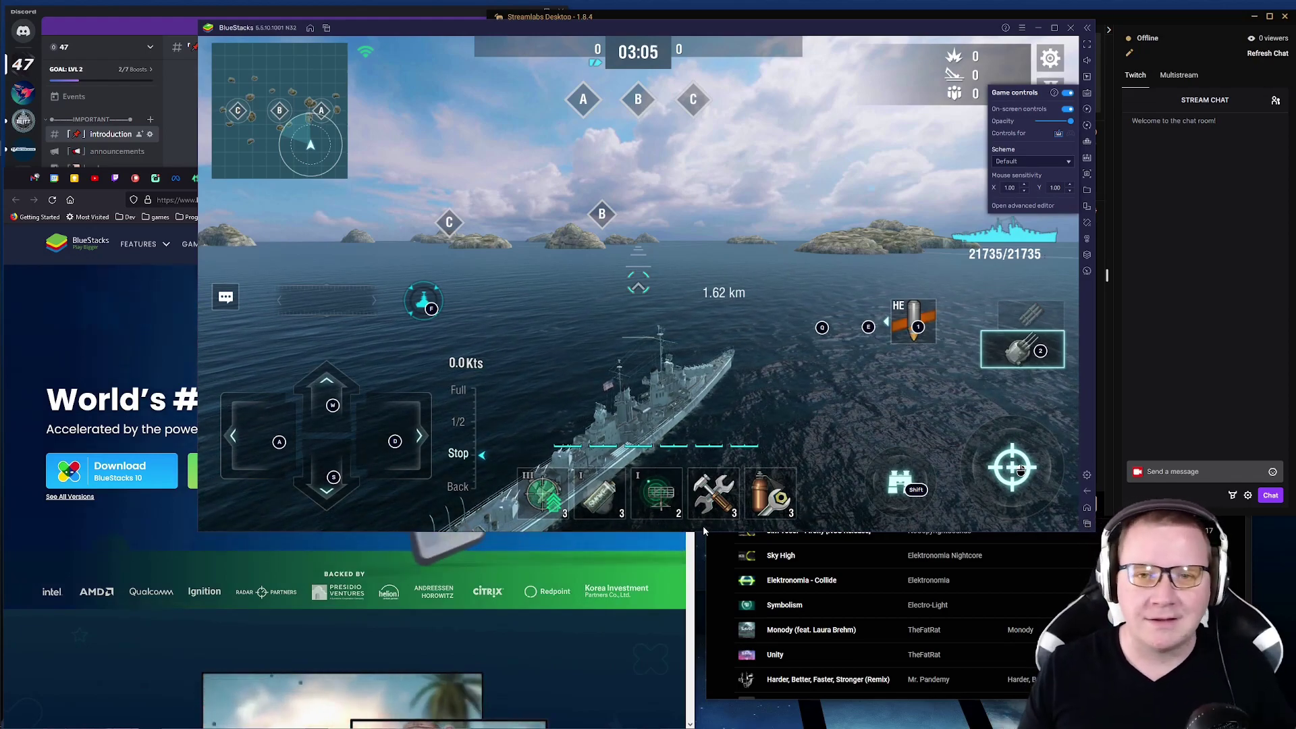
# Fire the ship's main guns and toggle the binocular view to test the mapped battle controls.
pyautogui.moveTo(779, 310); pyautogui.dragTo(714, 317)
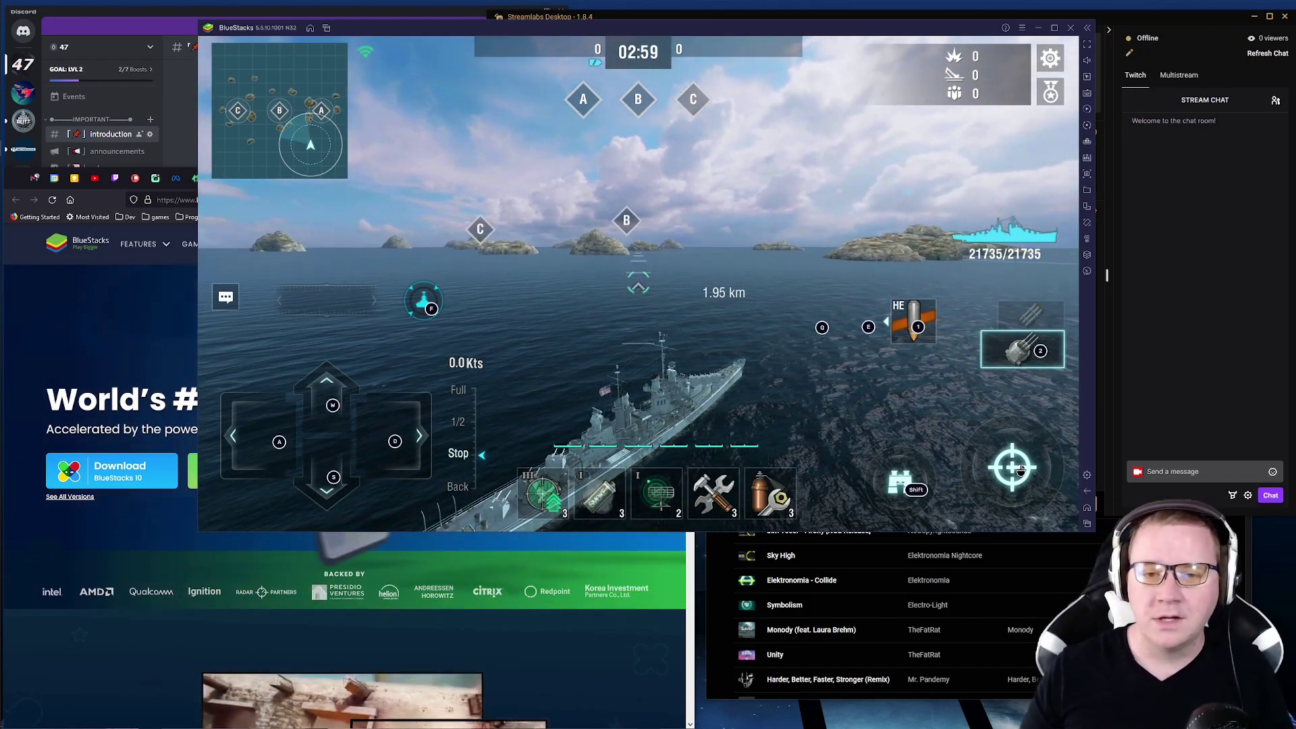
pyautogui.click(1021, 471)
pyautogui.press('shift')
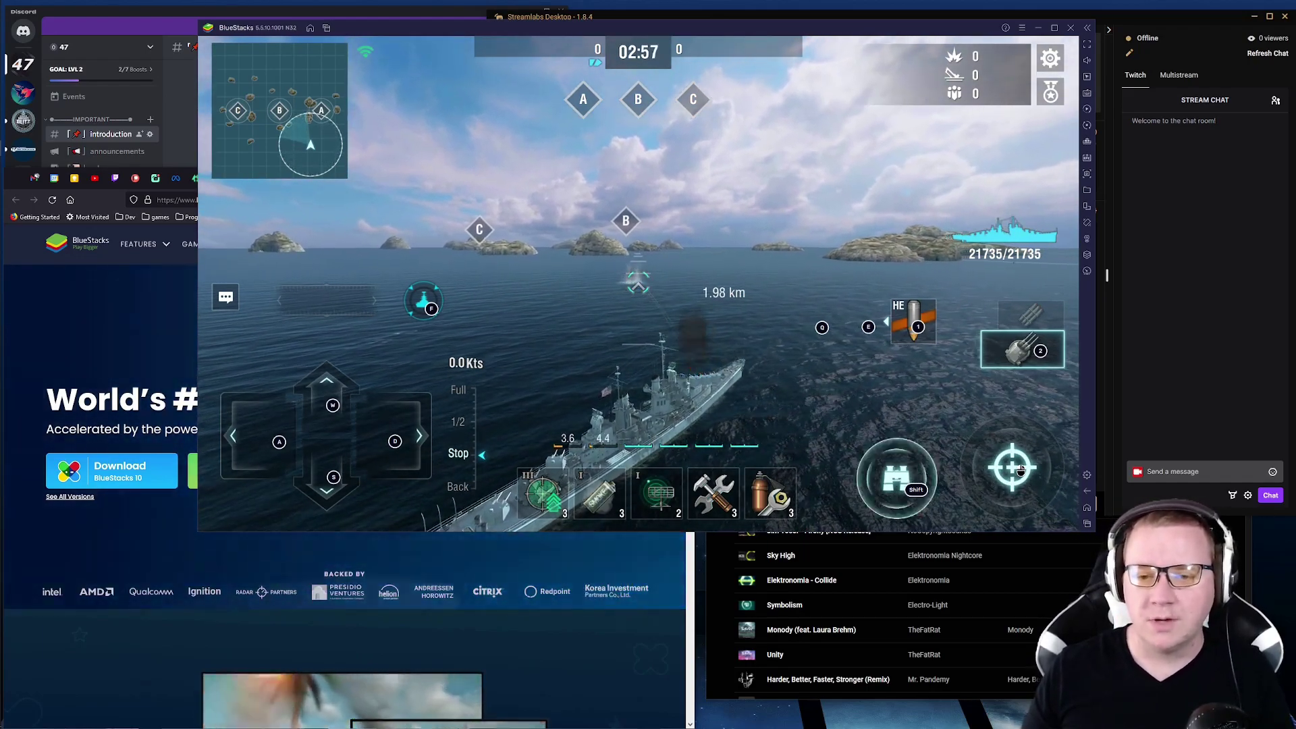
pyautogui.press('shift')
# Run the ship forward and into reverse, and test the mapped shell selection controls.
pyautogui.press('w')
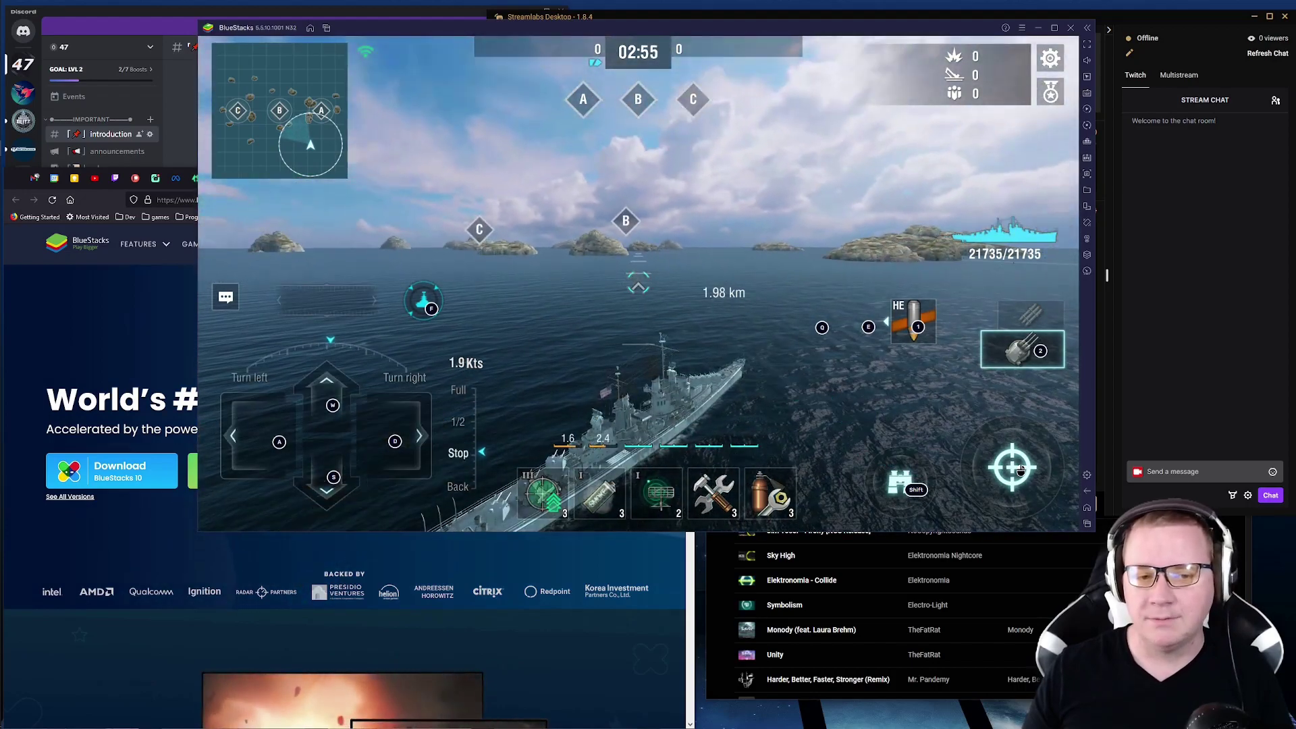
pyautogui.press('s')
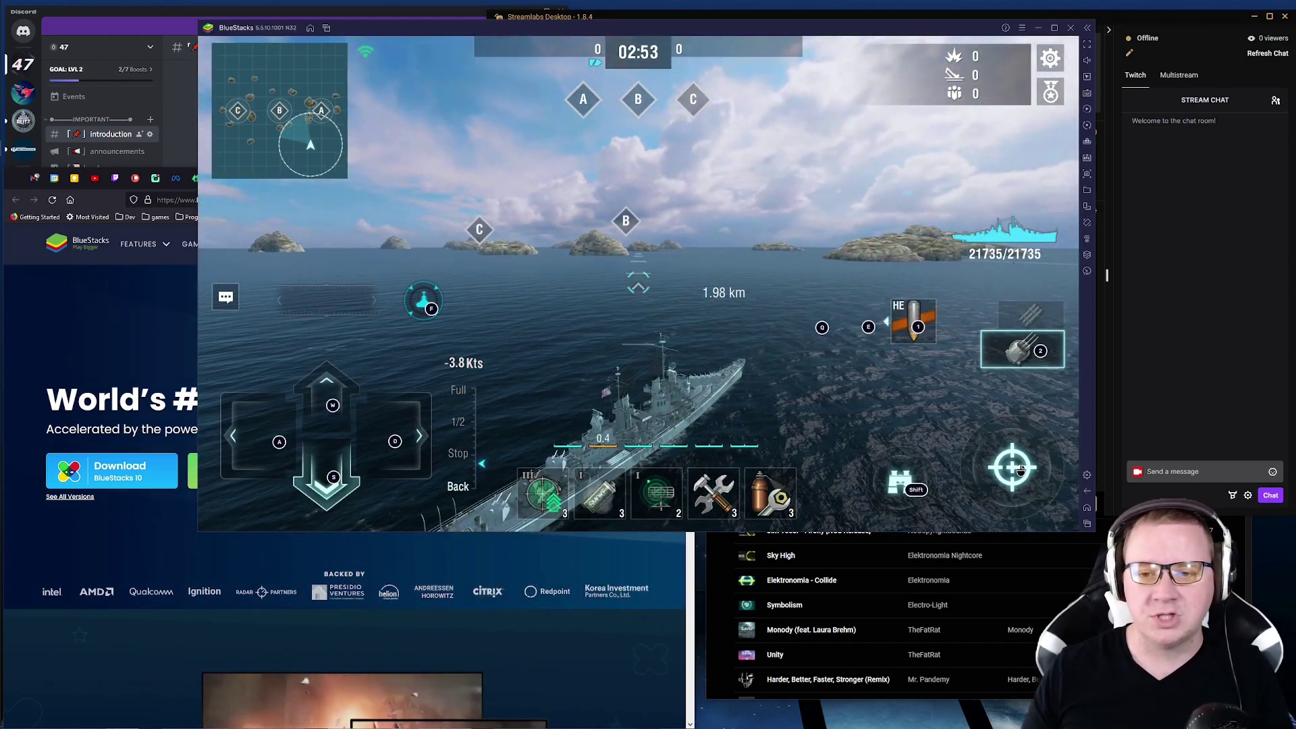
pyautogui.press('1')
pyautogui.press('e')
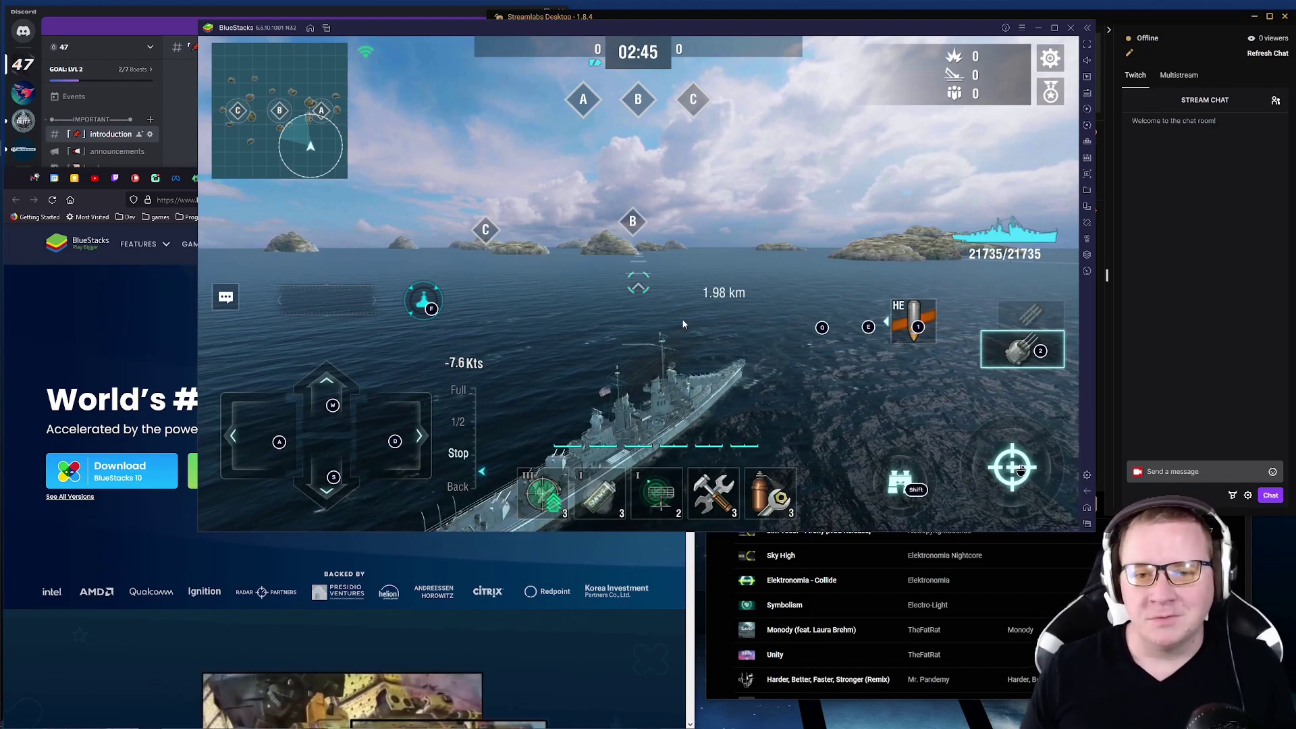
# Rotate the camera to the ship's side view and test steering both ways along with forward and reverse throttle.
pyautogui.moveTo(658, 322); pyautogui.dragTo(419, 327)
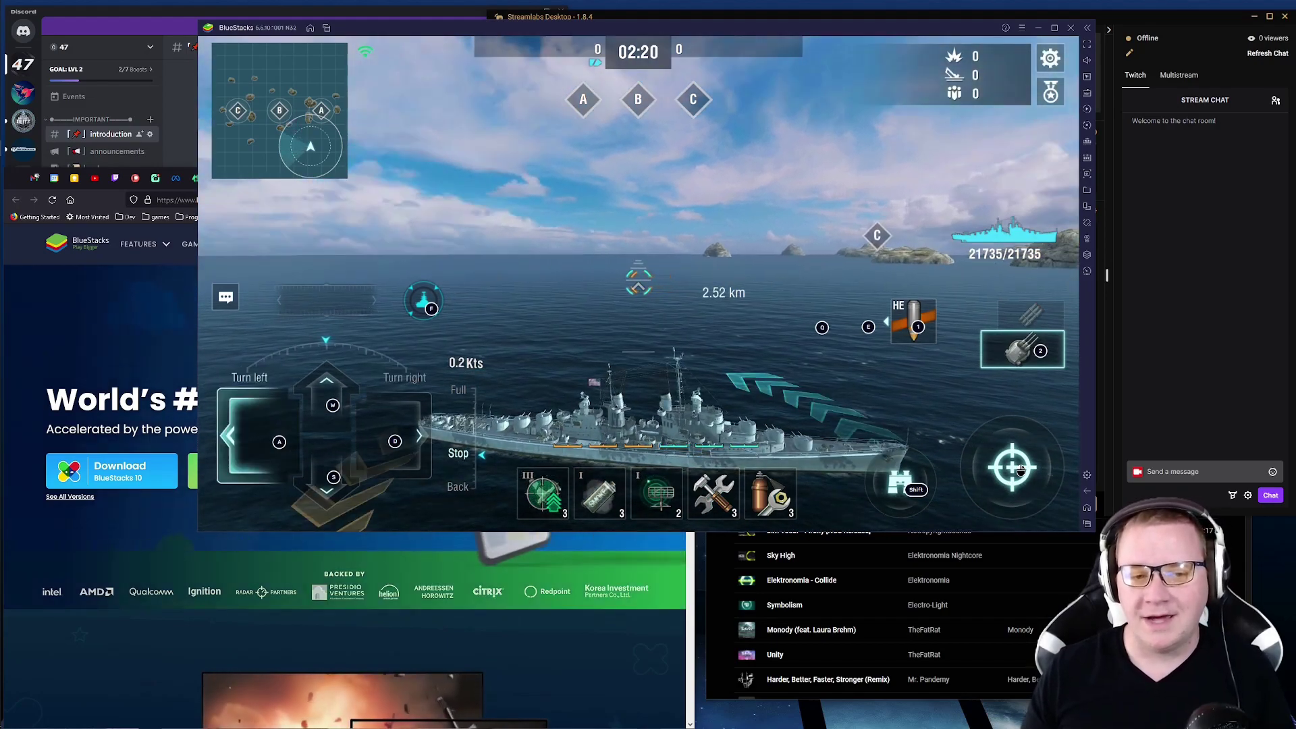
pyautogui.press('d')
pyautogui.press('a')
pyautogui.press('a')
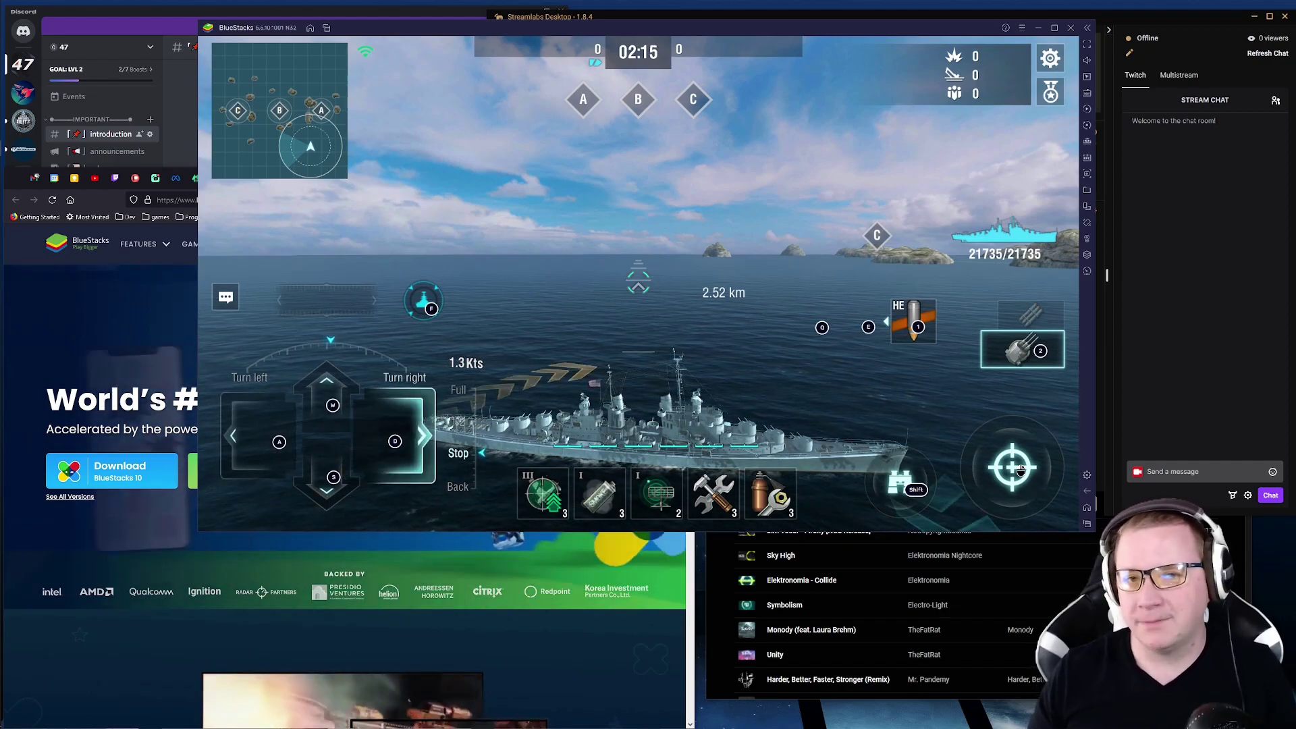
pyautogui.press('a')
pyautogui.press('a')
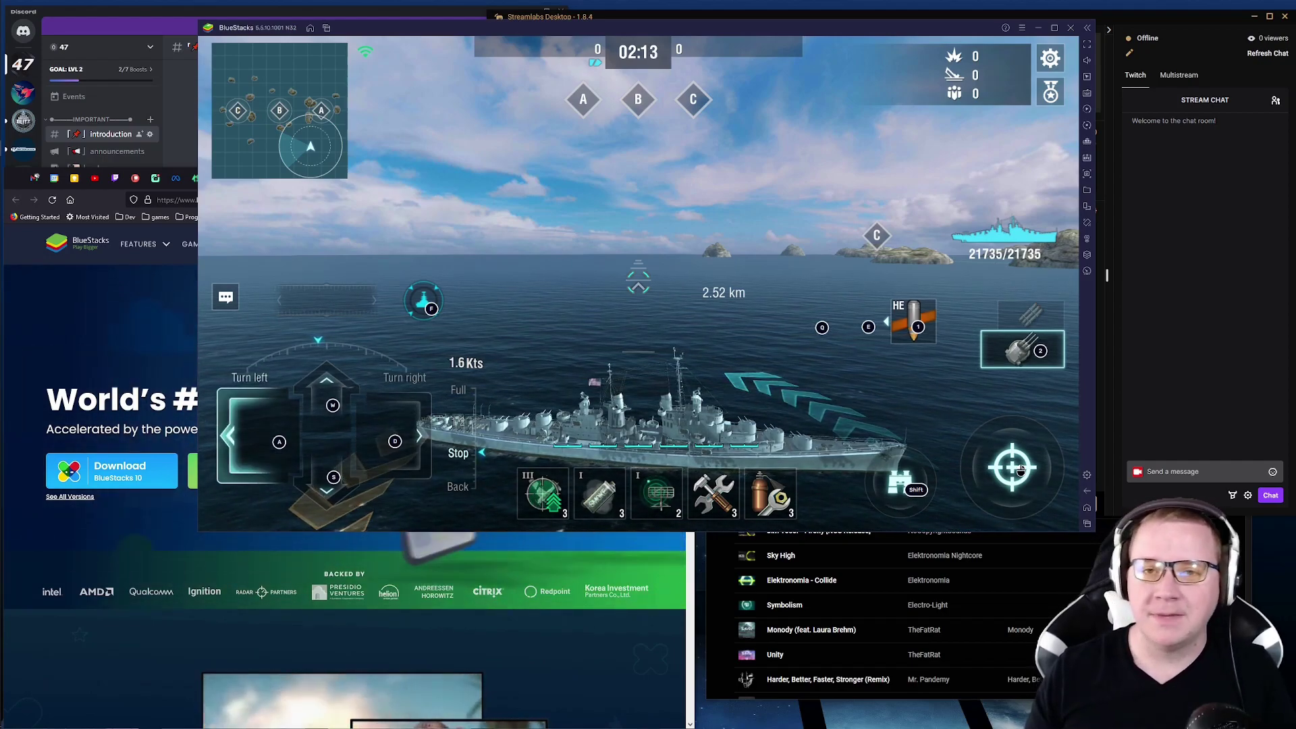
pyautogui.press('w')
pyautogui.press('w')
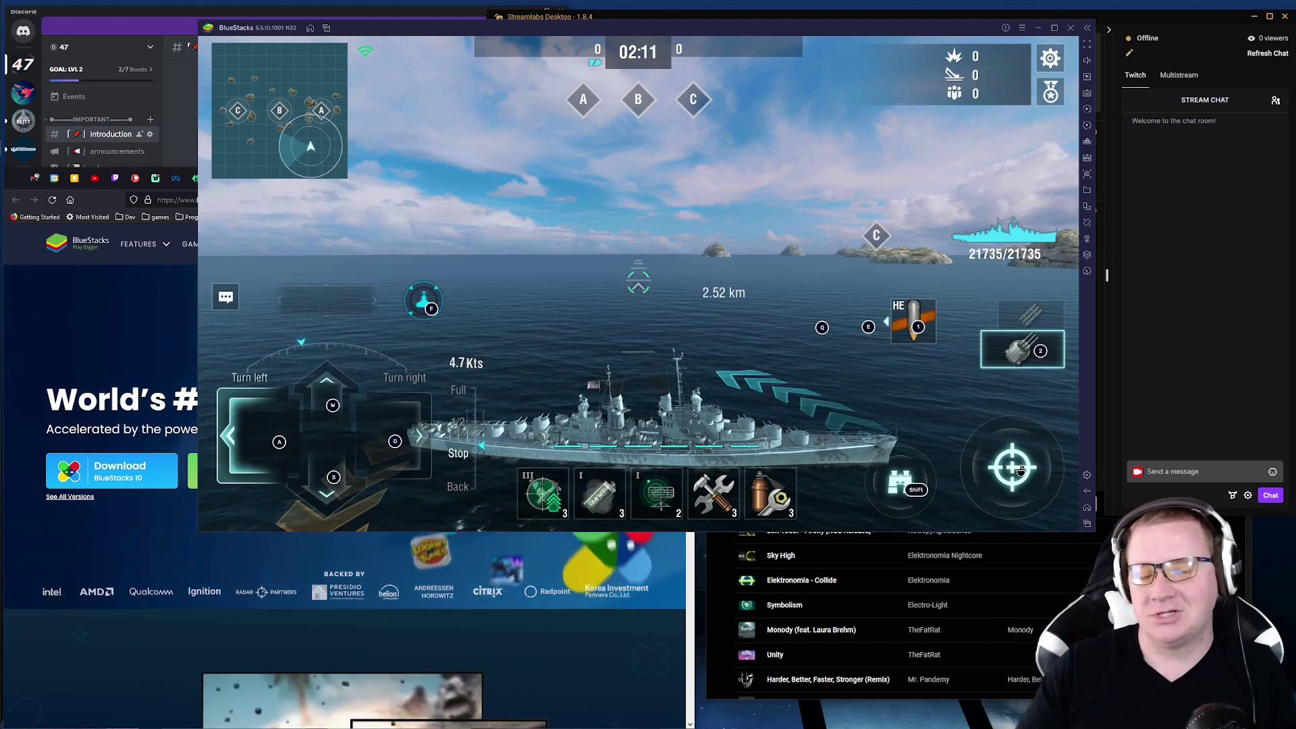
pyautogui.press('s')
pyautogui.press('s')
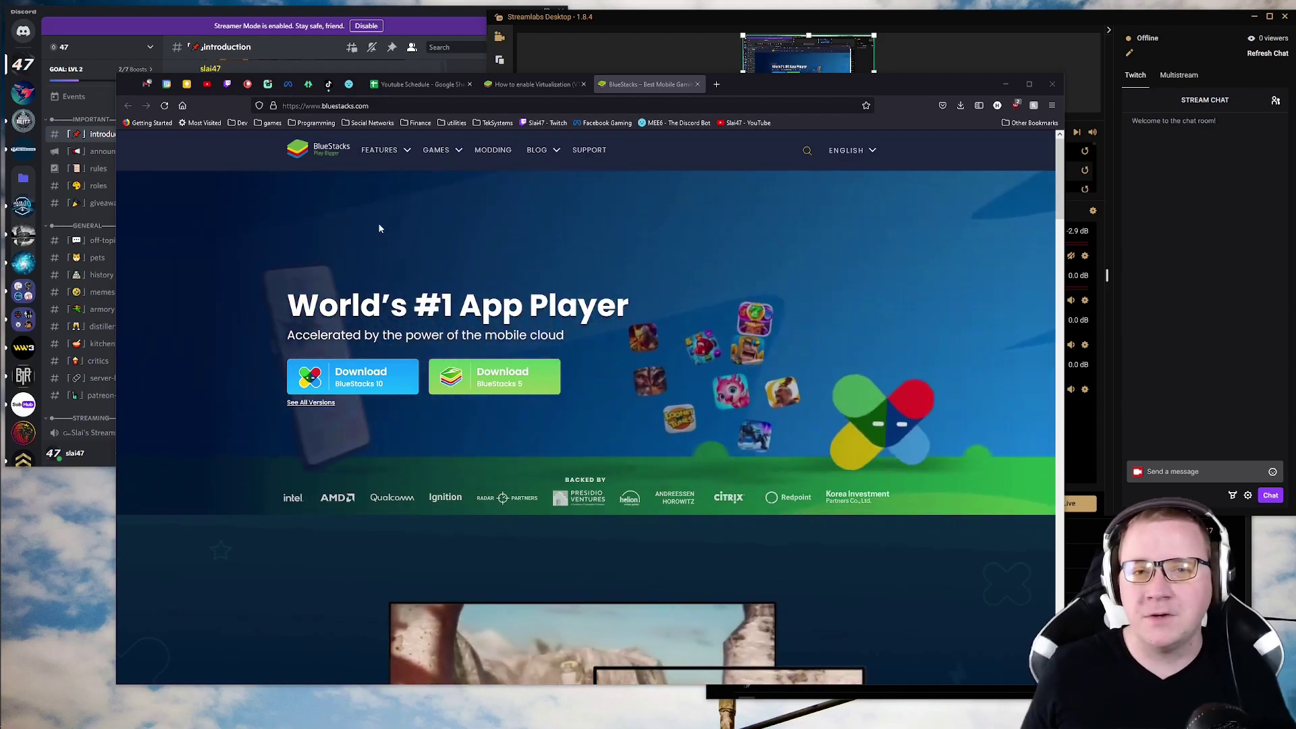
# Read the BlueStacks support article on enabling virtualization in Windows 10, including its benefits and first instructions.
pyautogui.hotkey('ctrl', 'shift', 'Tab')
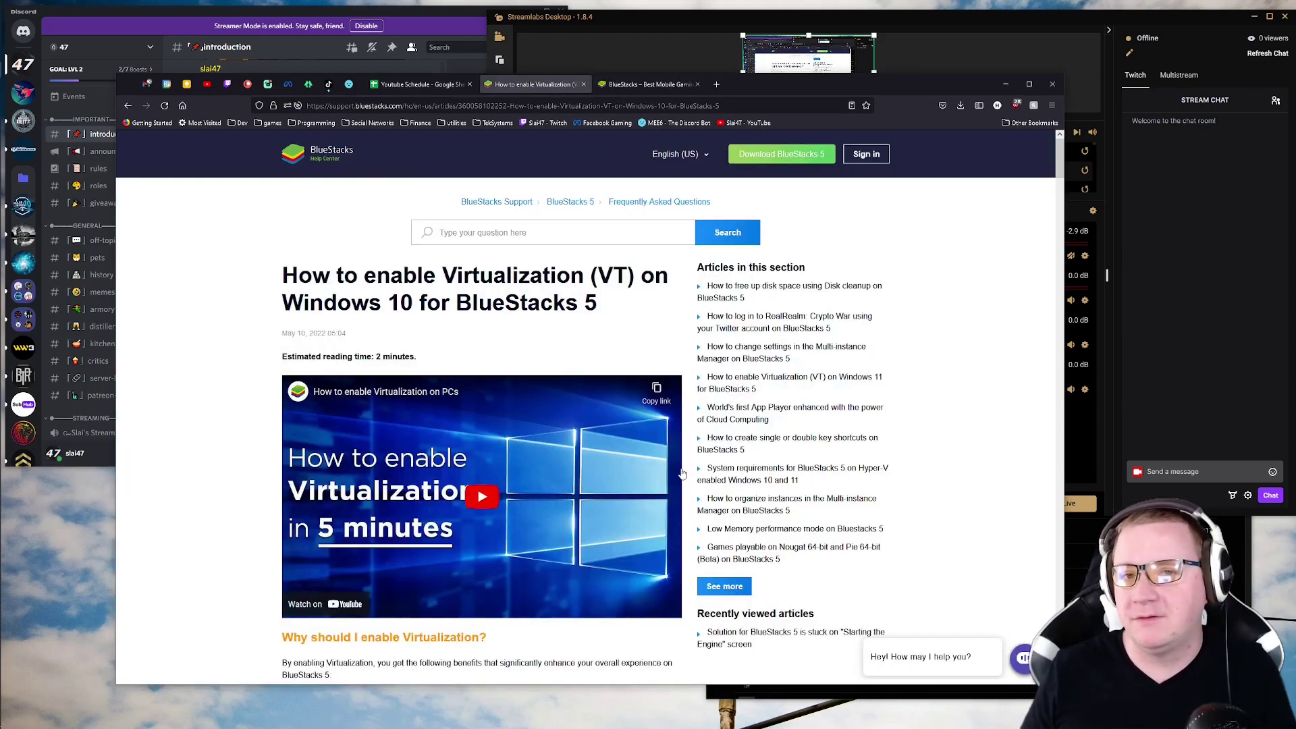
pyautogui.scroll(-3, 682, 474)
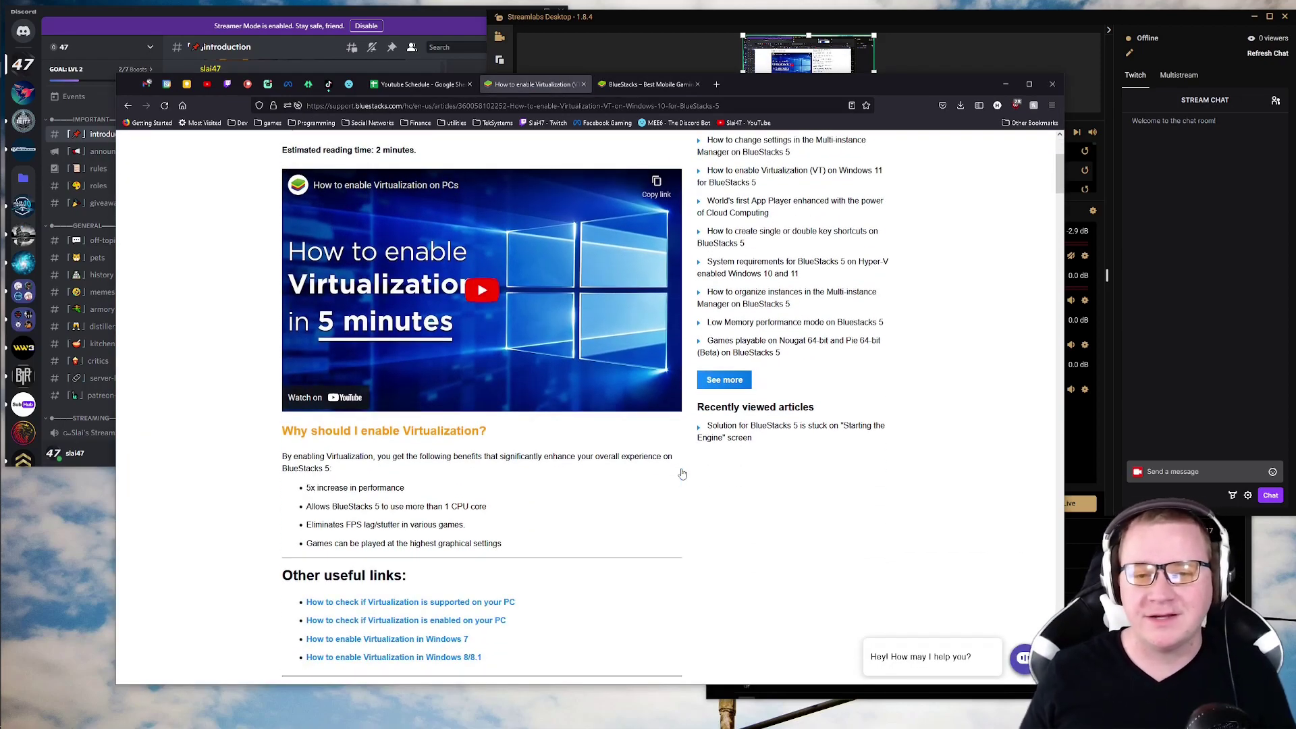
pyautogui.scroll(-2, 682, 474)
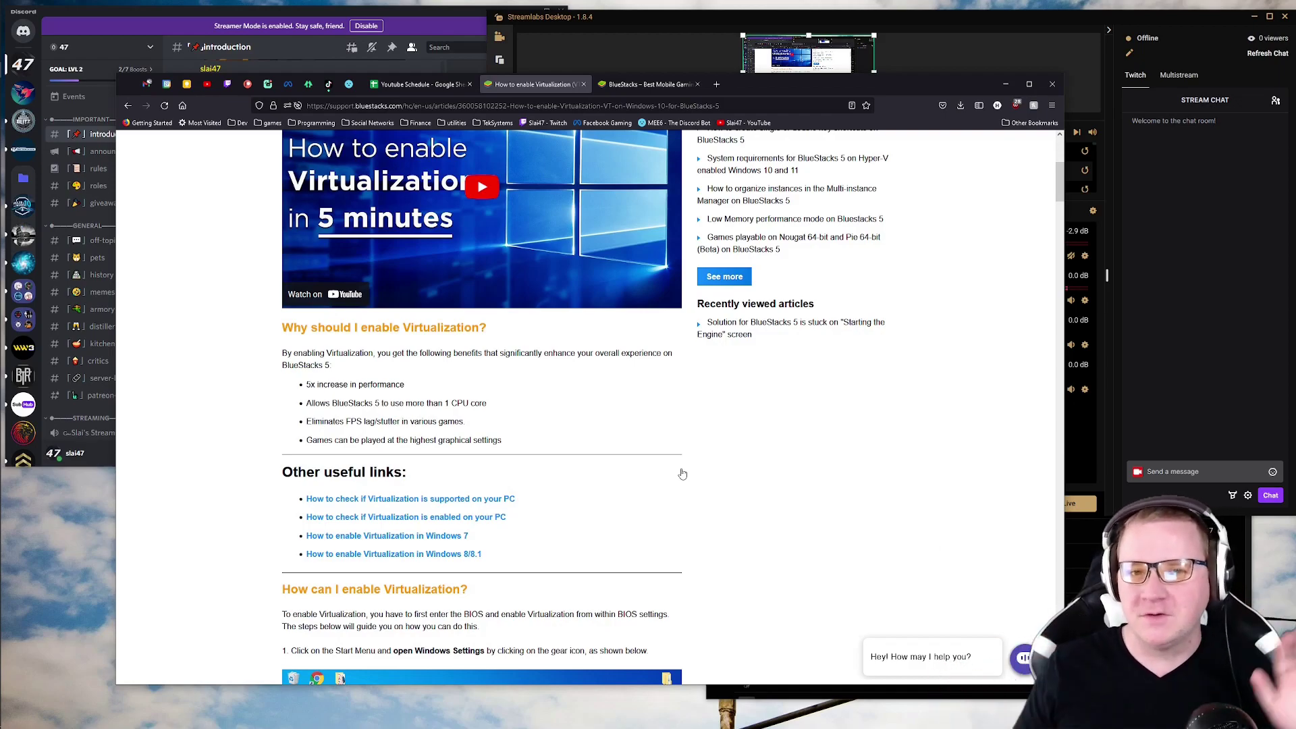
pyautogui.scroll(-5, 682, 474)
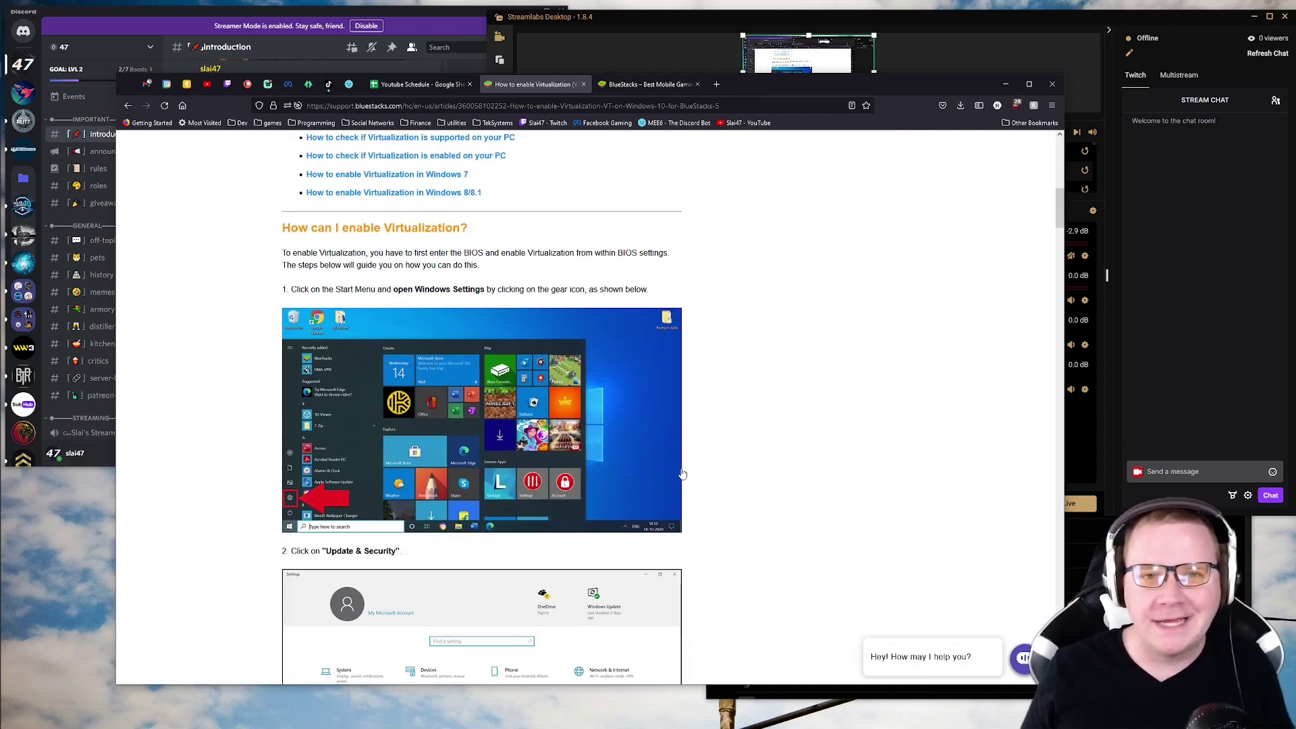
pyautogui.scroll(5, 682, 474)
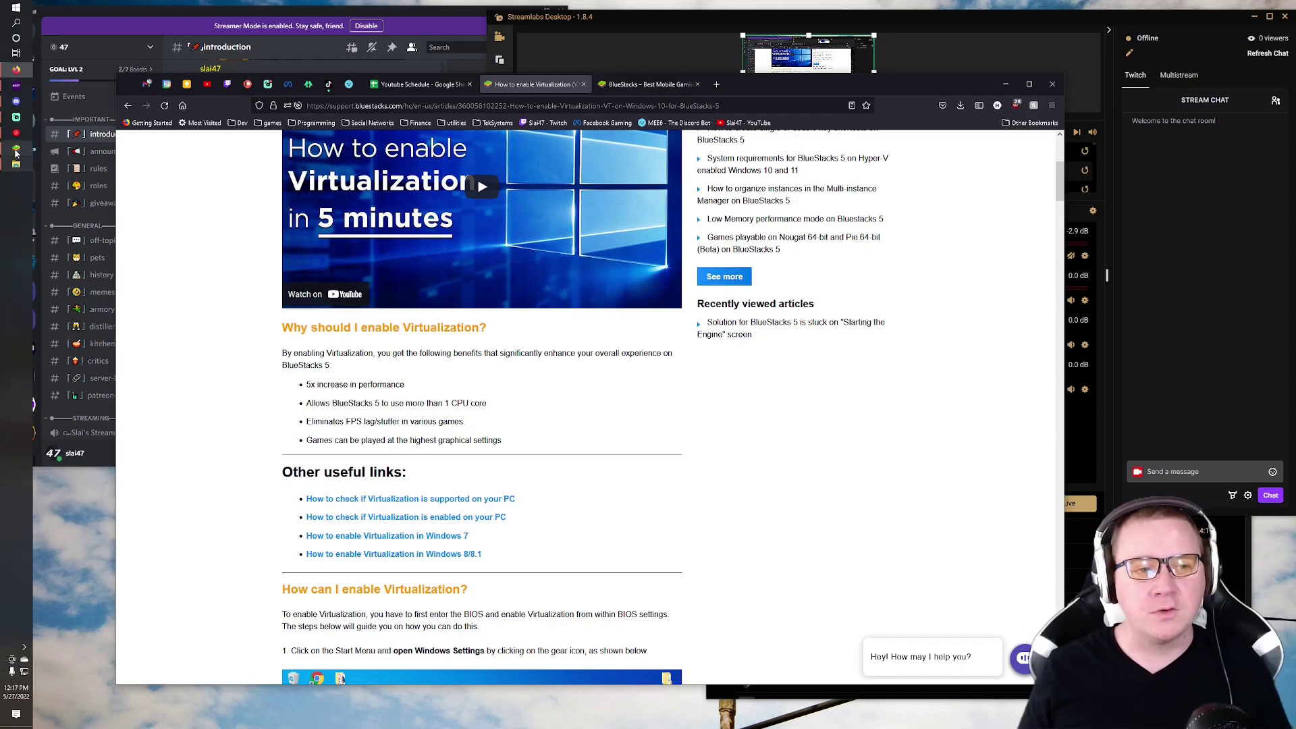
# Switch to BlueStacks, return to its home screen and open the emulator's Performance settings.
pyautogui.hotkey('alt', 'Tab')
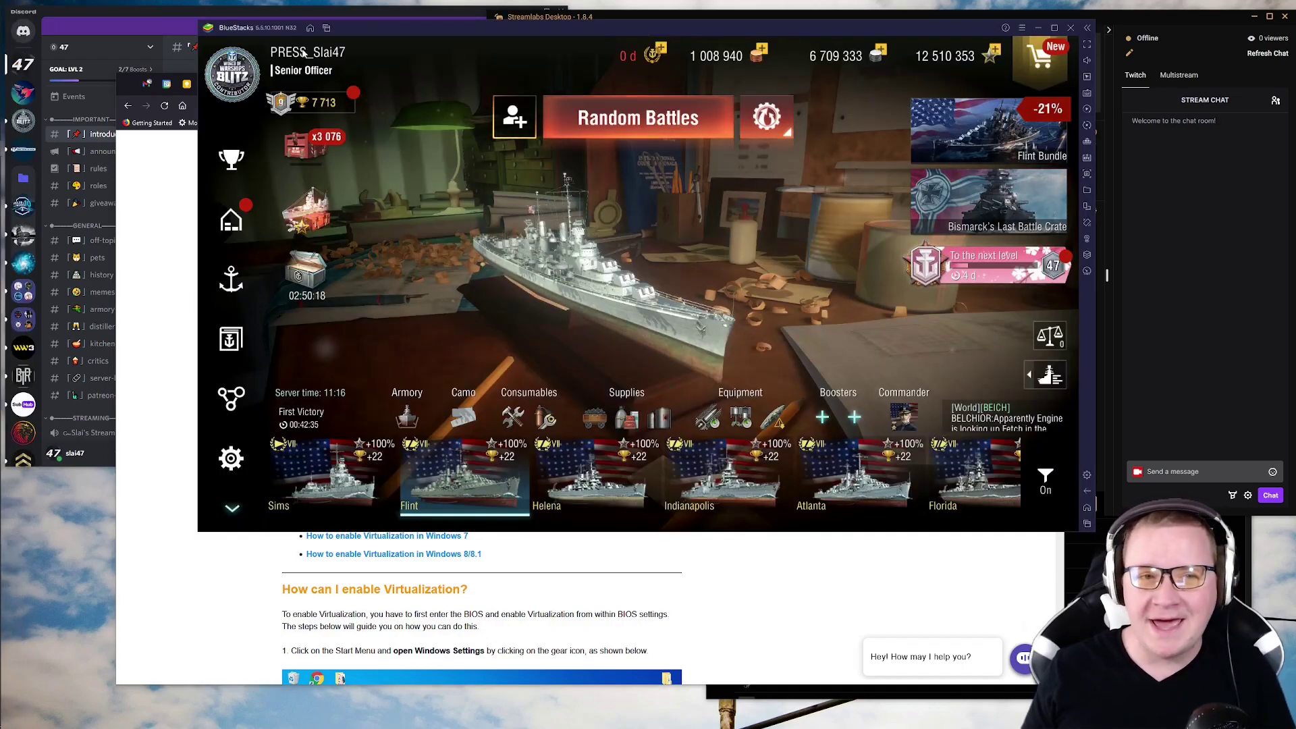
pyautogui.click(310, 28)
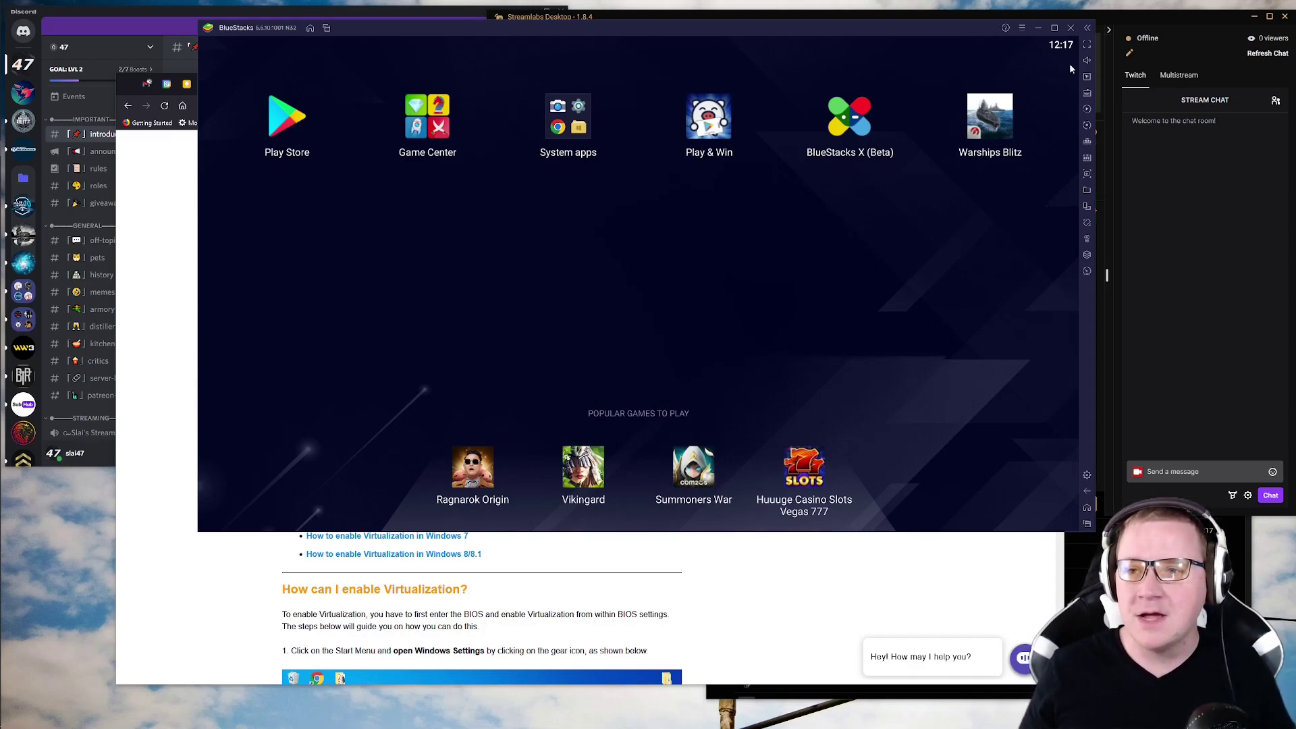
pyautogui.click(1087, 474)
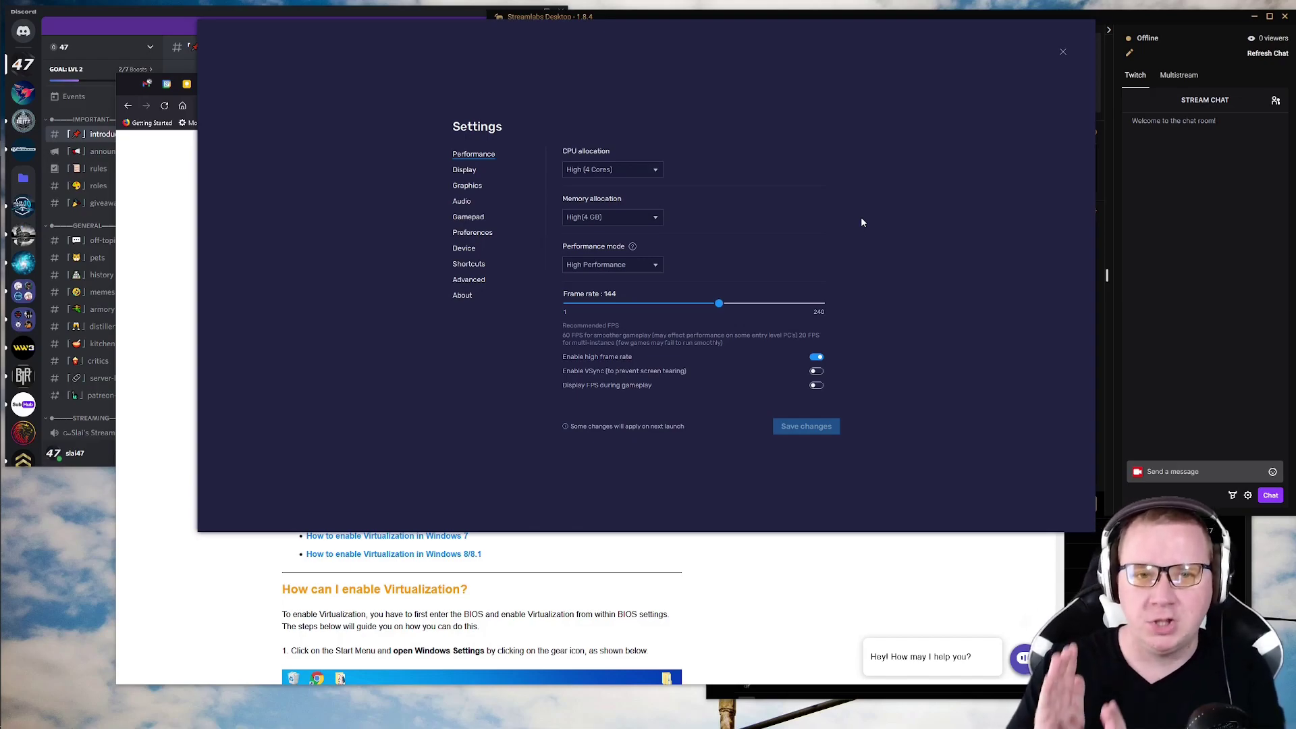
# Review the Display, Graphics, Audio, Preferences, Device, Shortcuts, Advanced and About settings, ending on the Performance settings.
pyautogui.click(465, 171)
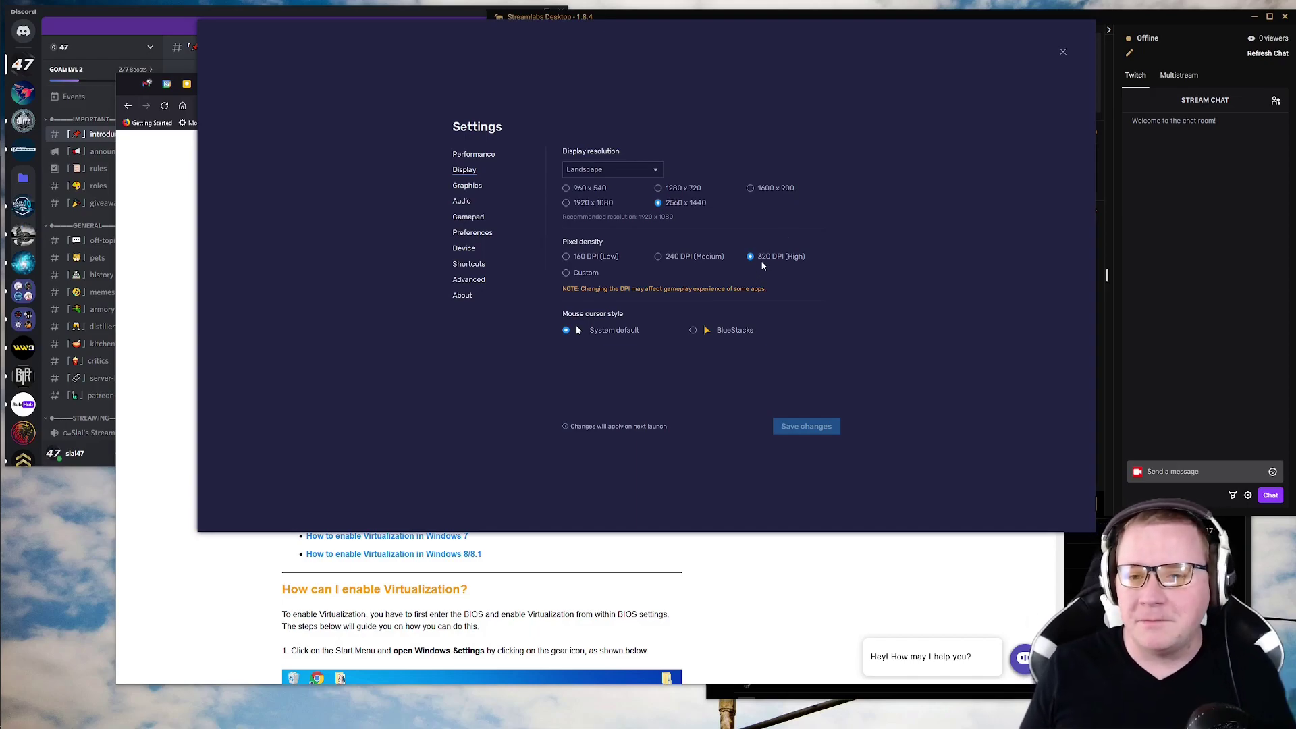
pyautogui.click(476, 187)
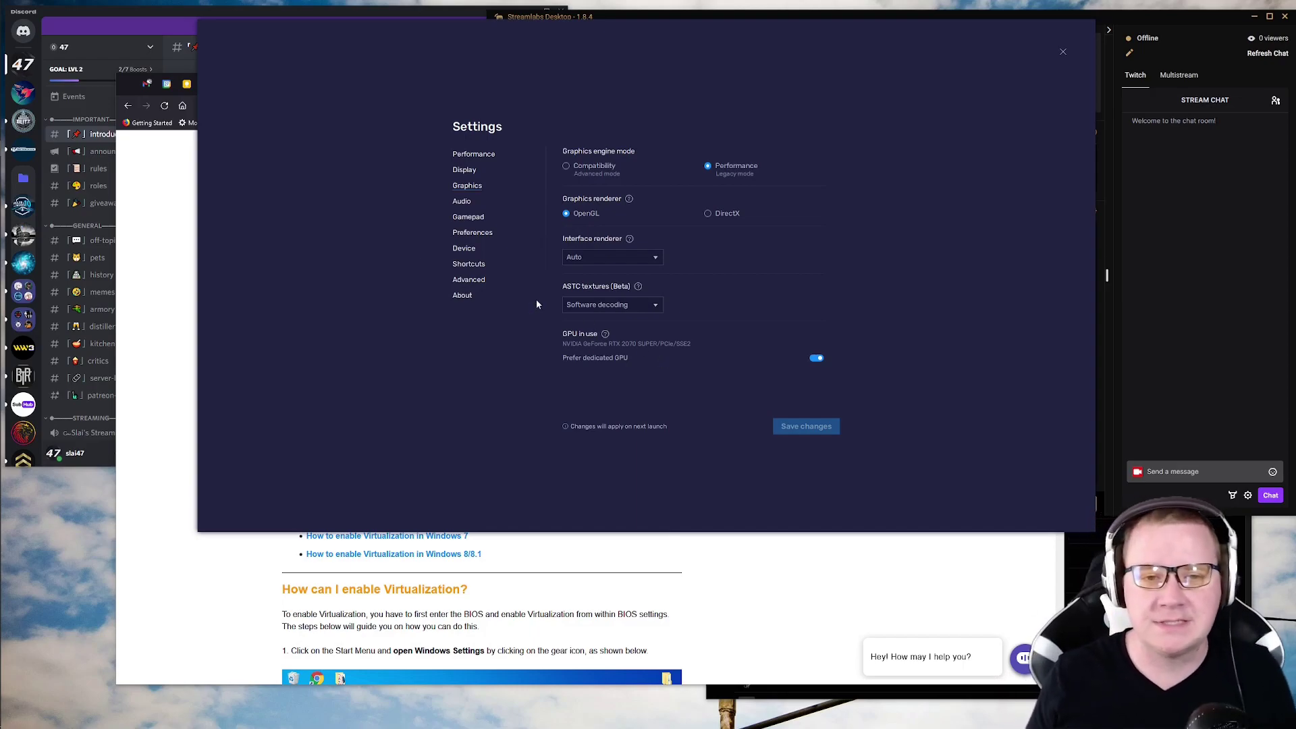
pyautogui.click(462, 202)
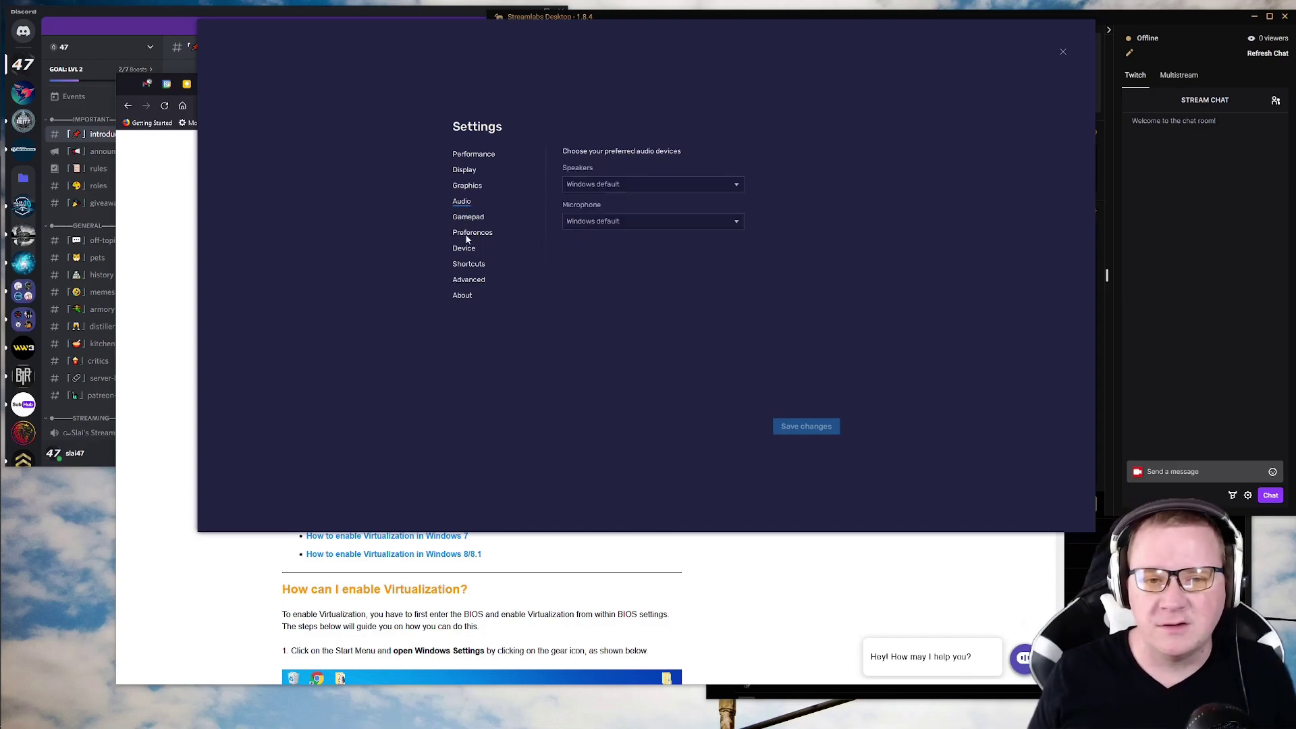
pyautogui.click(469, 235)
pyautogui.click(465, 249)
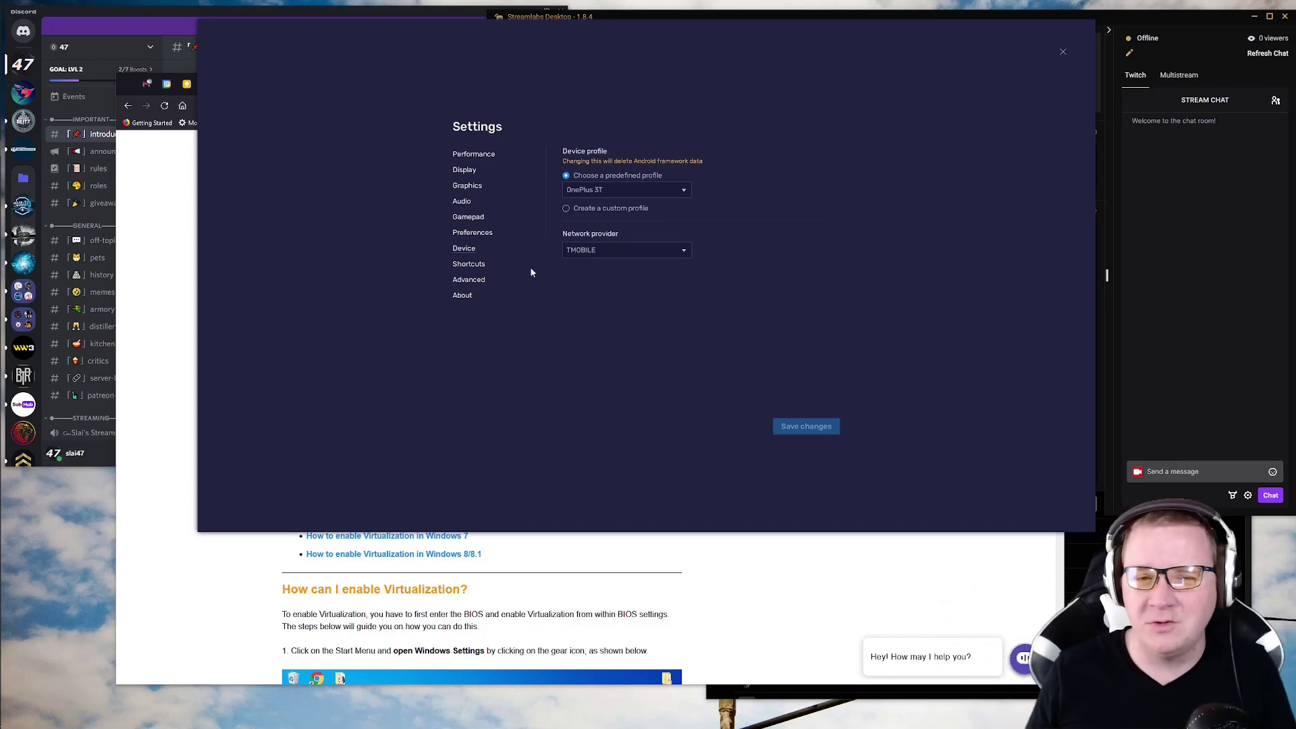
pyautogui.click(466, 265)
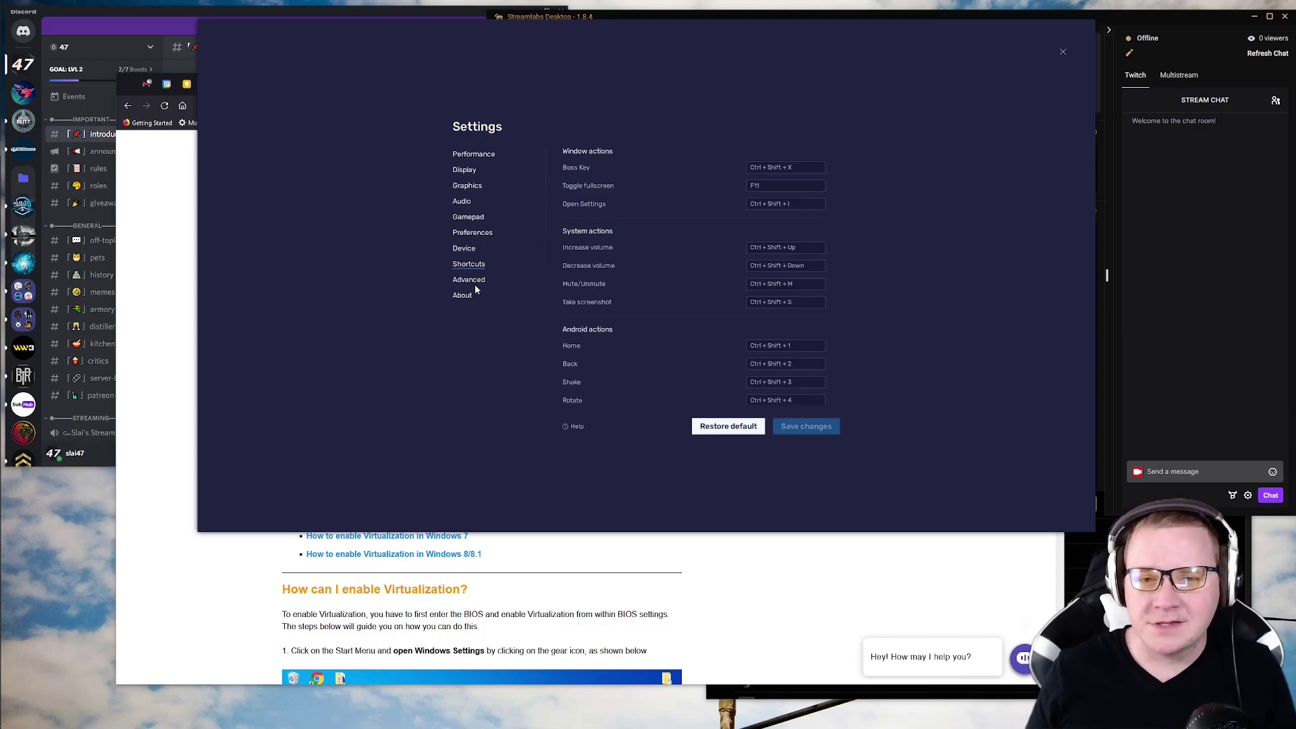
pyautogui.click(475, 282)
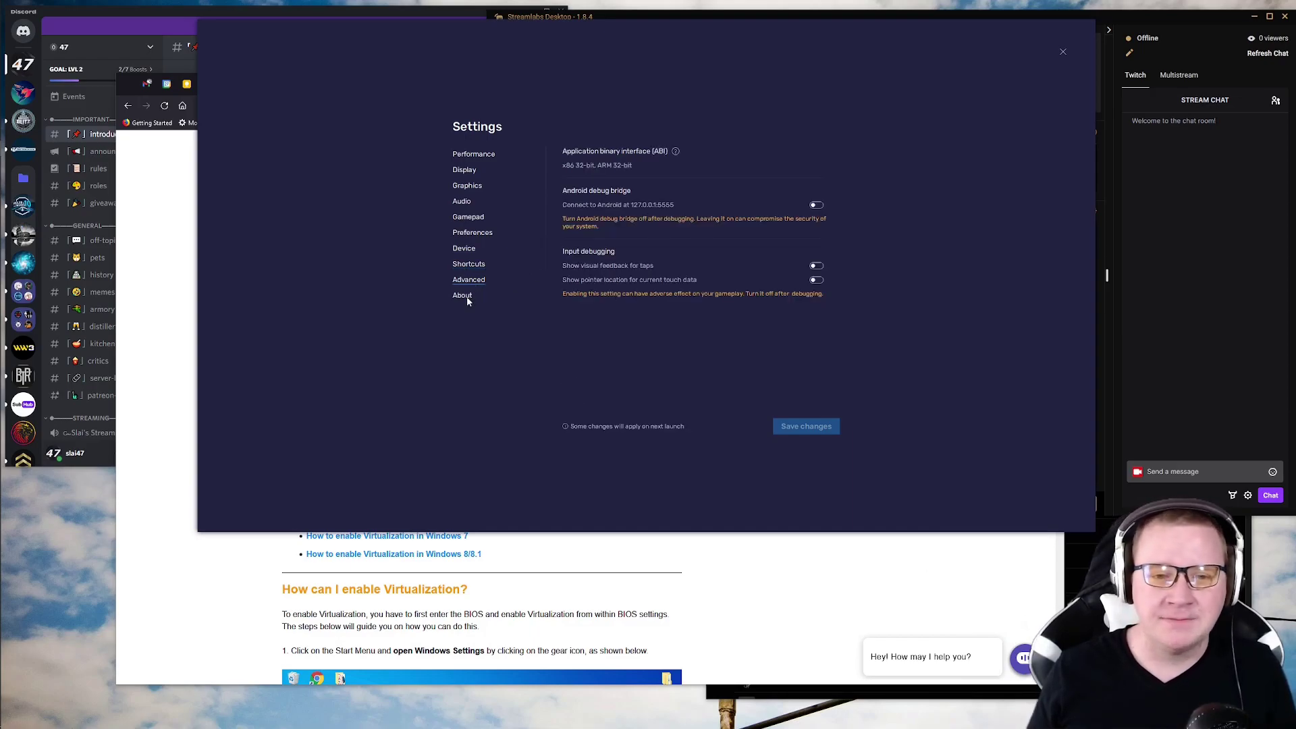
pyautogui.click(467, 296)
pyautogui.click(473, 156)
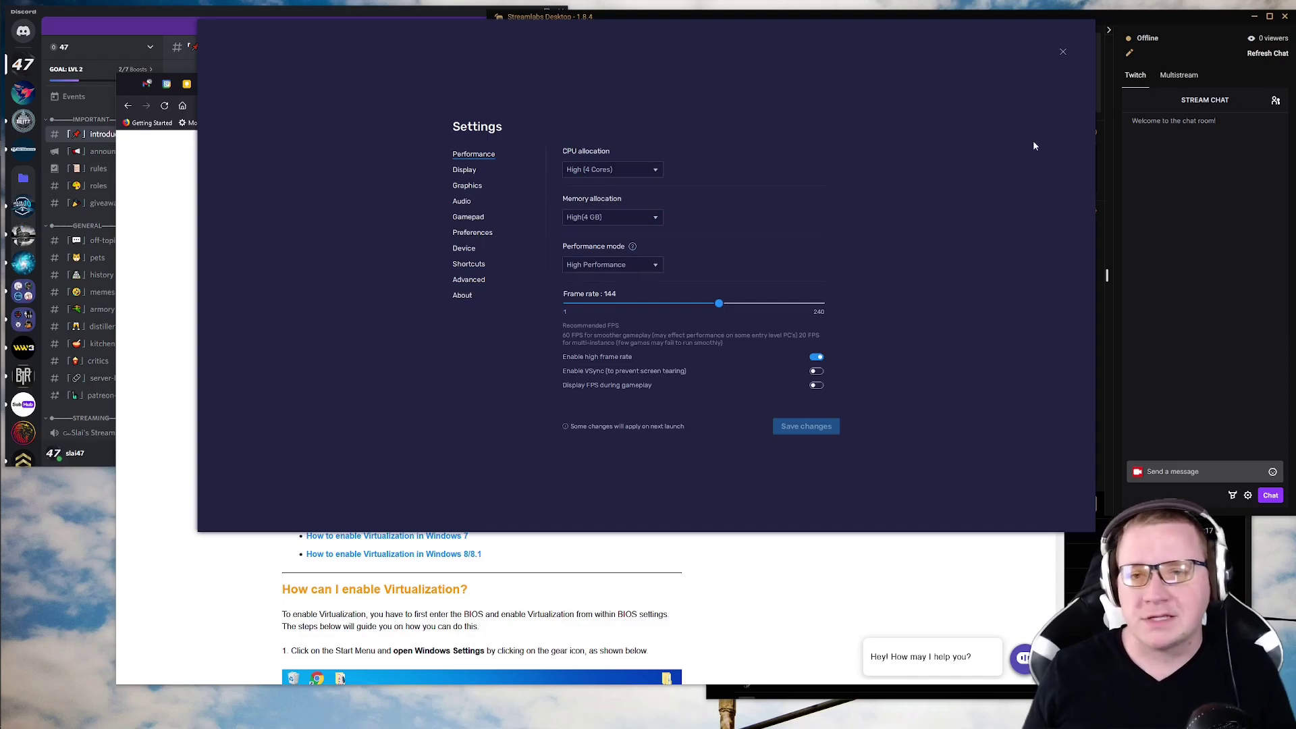
# Leave the emulator settings, launch Warships Blitz and wake it from Power Save Mode.
pyautogui.click(1064, 52)
pyautogui.click(1011, 124)
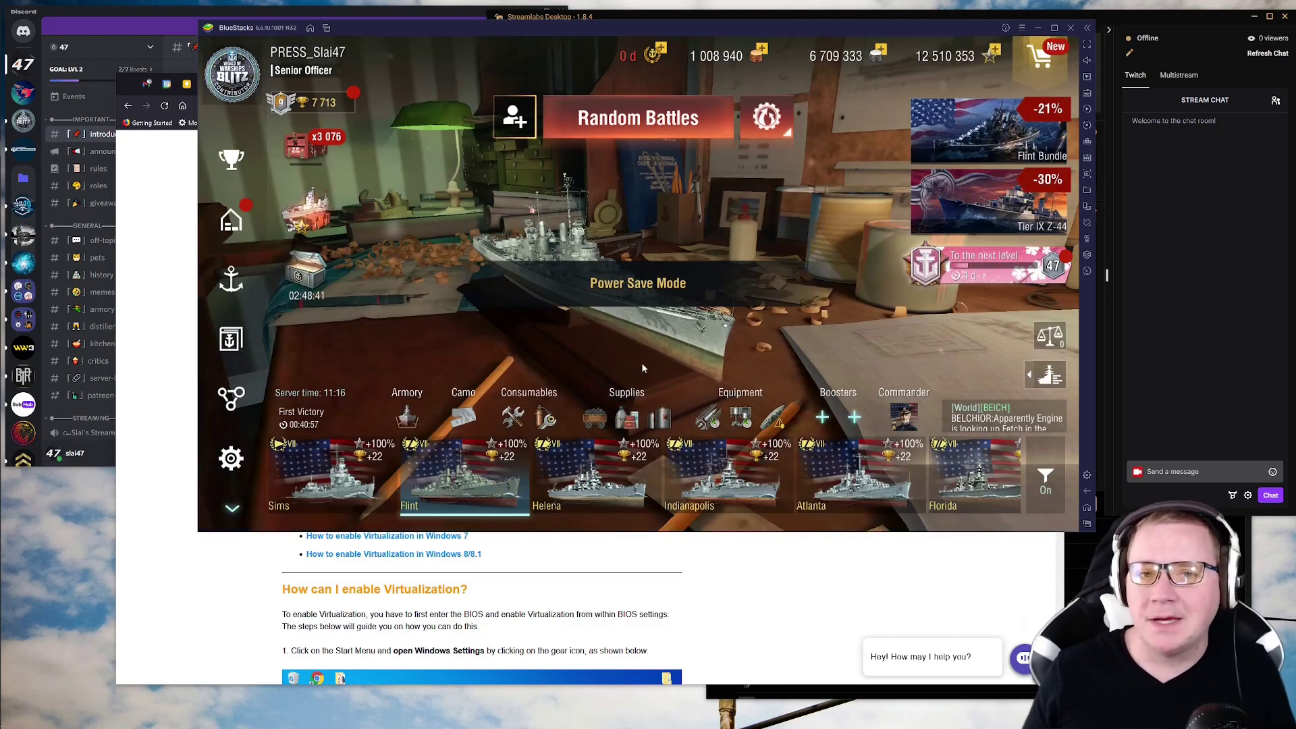
pyautogui.click(643, 368)
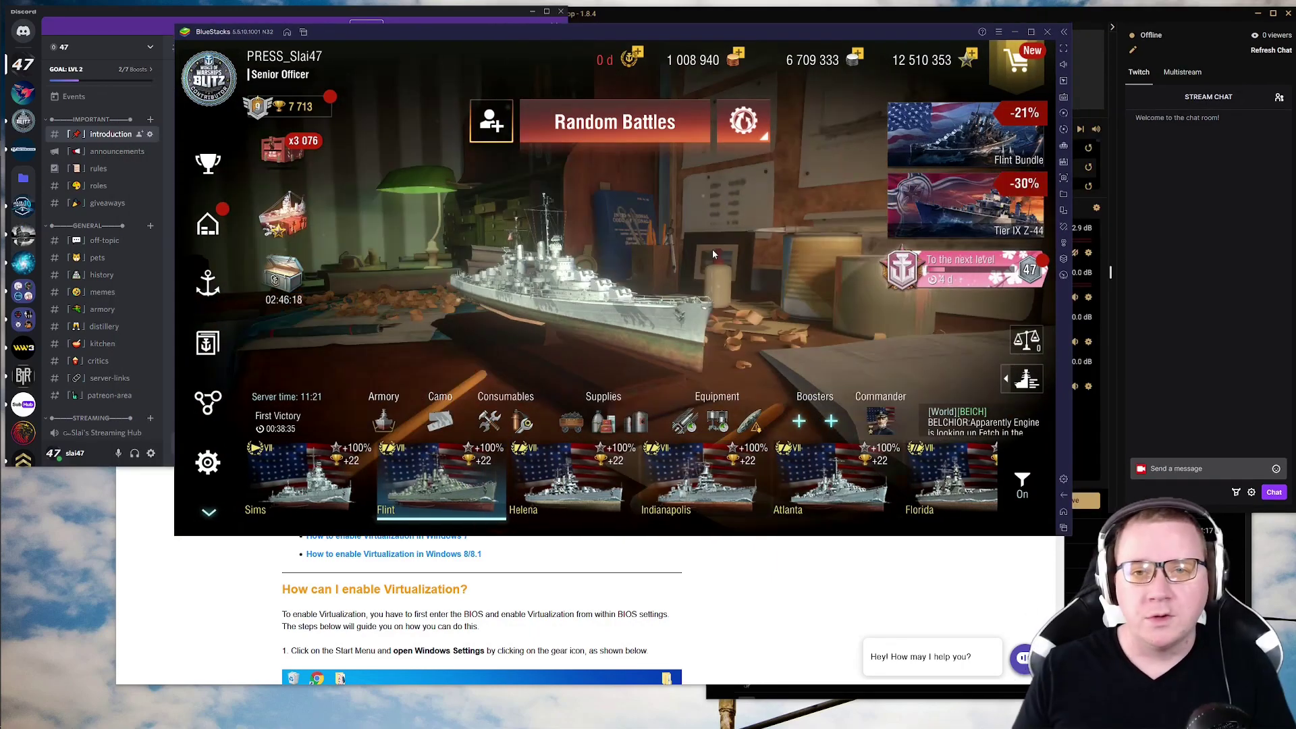
# Examine the available control schemes and control types in the advanced controls editor, and close the editor.
pyautogui.click(1064, 99)
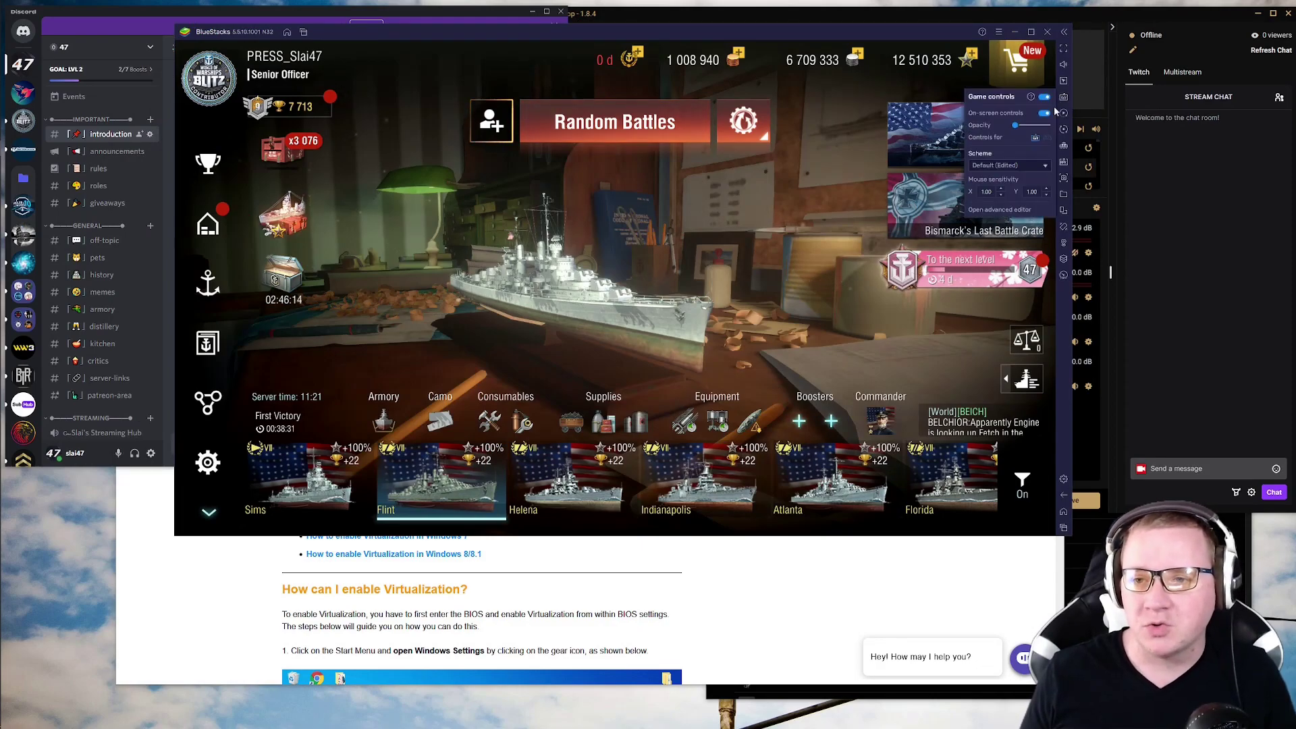
pyautogui.click(1013, 209)
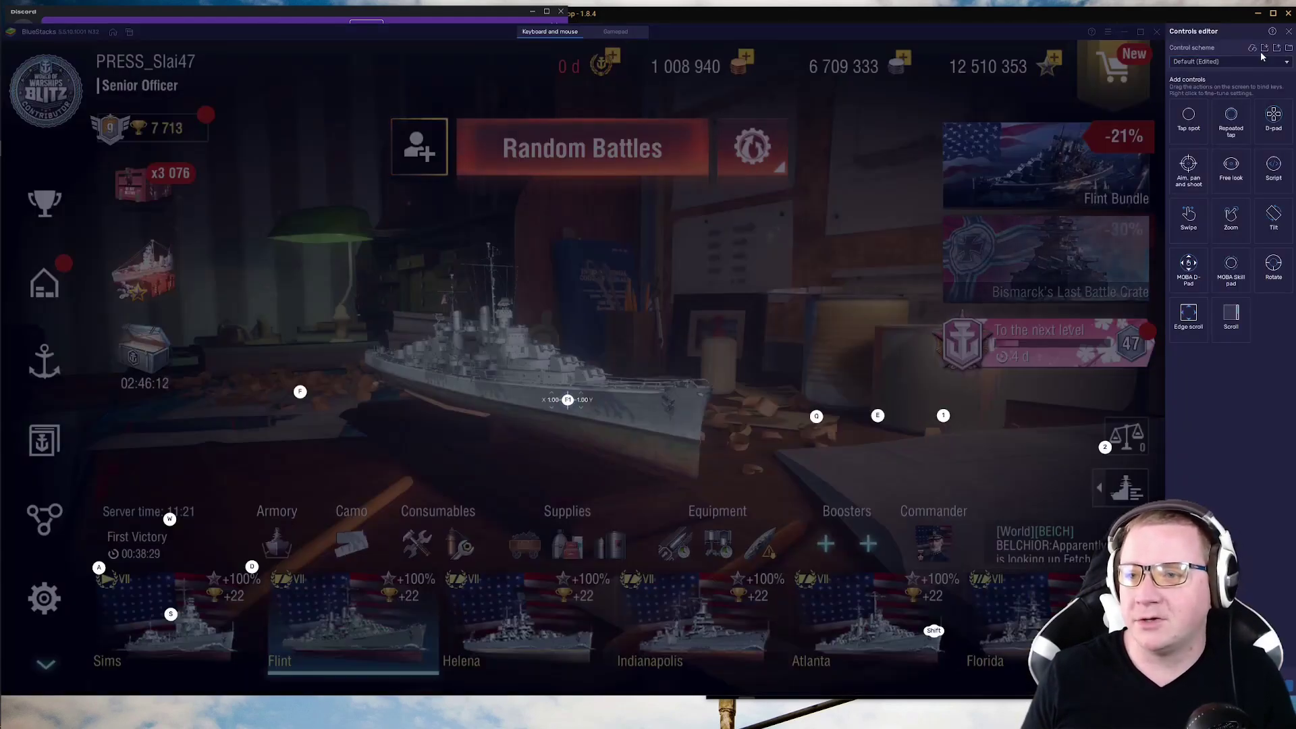
pyautogui.click(1234, 61)
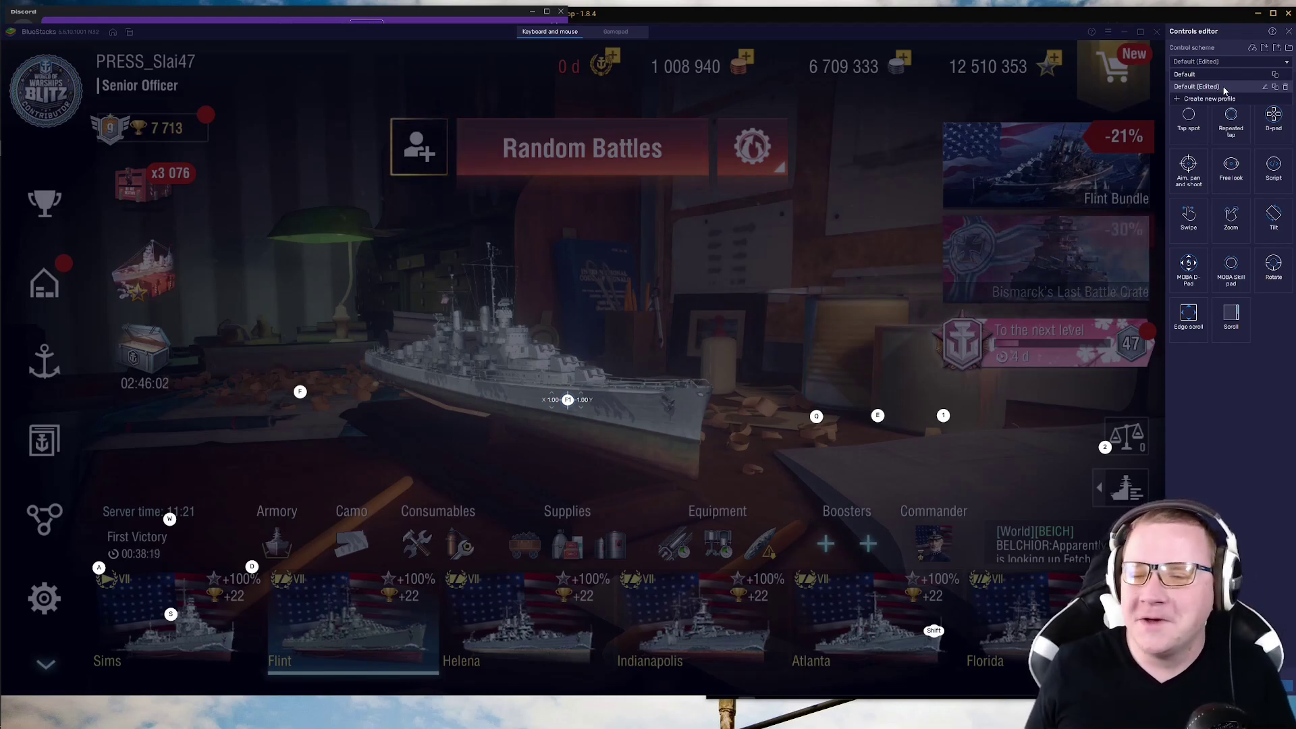
pyautogui.click(1208, 413)
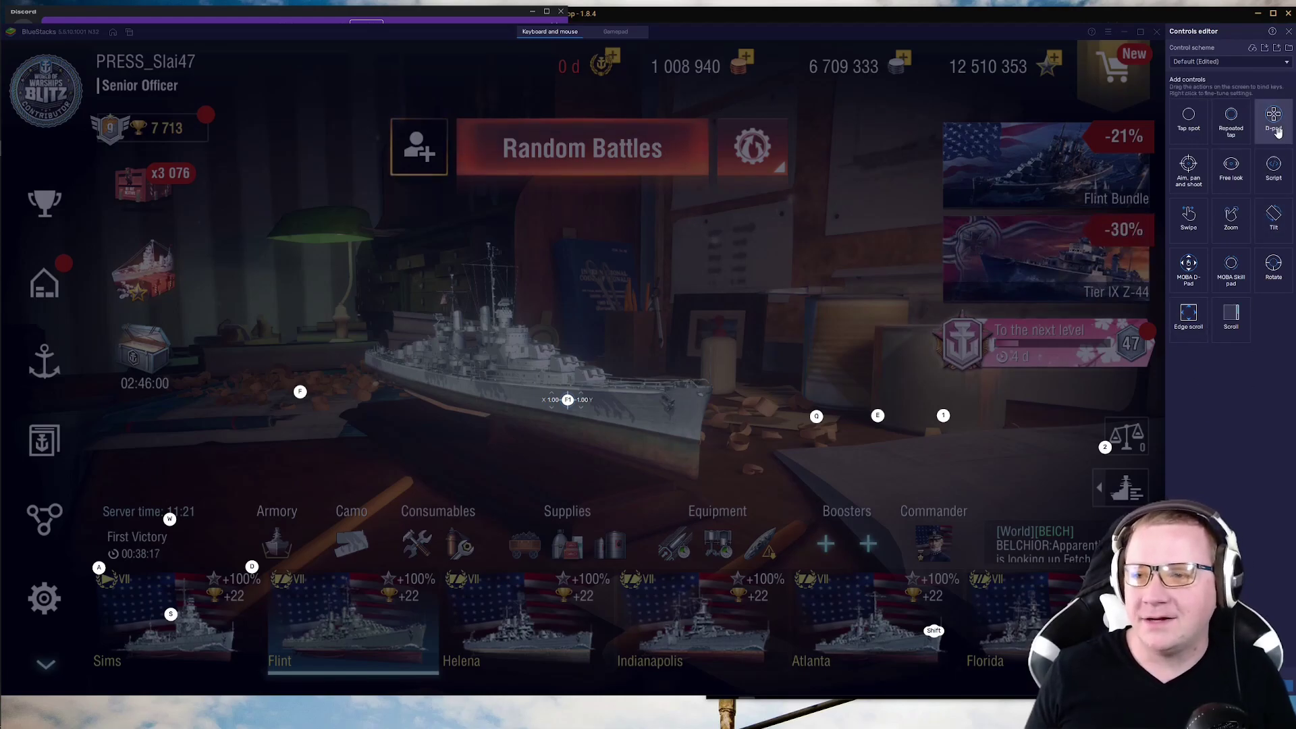
pyautogui.click(1289, 31)
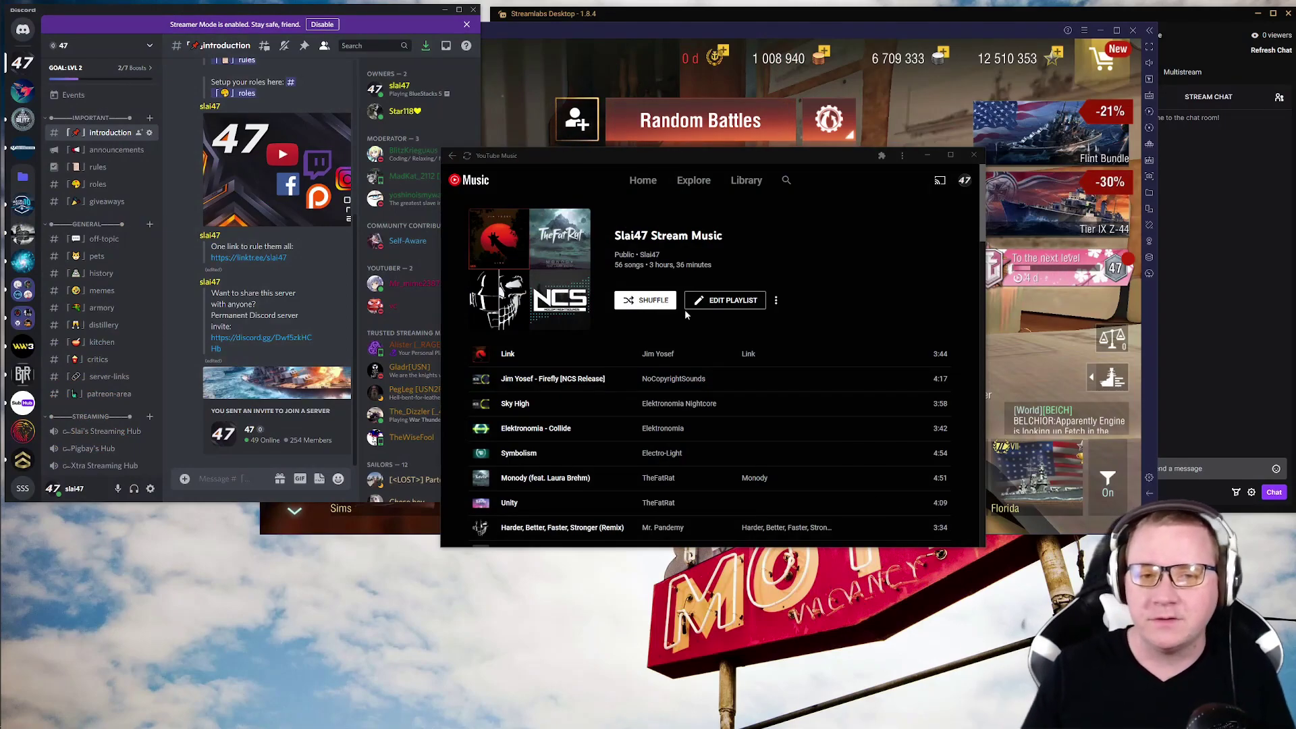
# Move the YouTube Music playlist window lower on the desktop, in front of the BlueStacks window.
pyautogui.moveTo(759, 162); pyautogui.dragTo(778, 236)
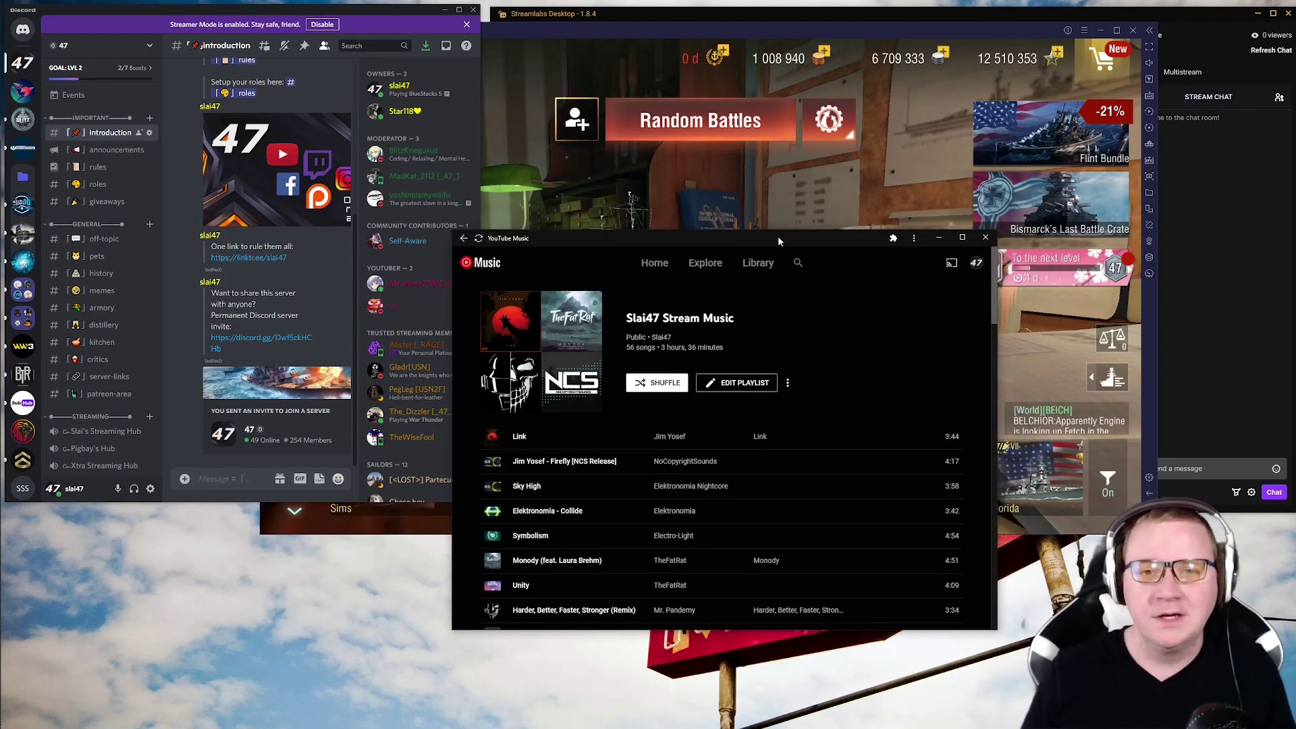
pyautogui.moveTo(778, 236); pyautogui.dragTo(808, 255)
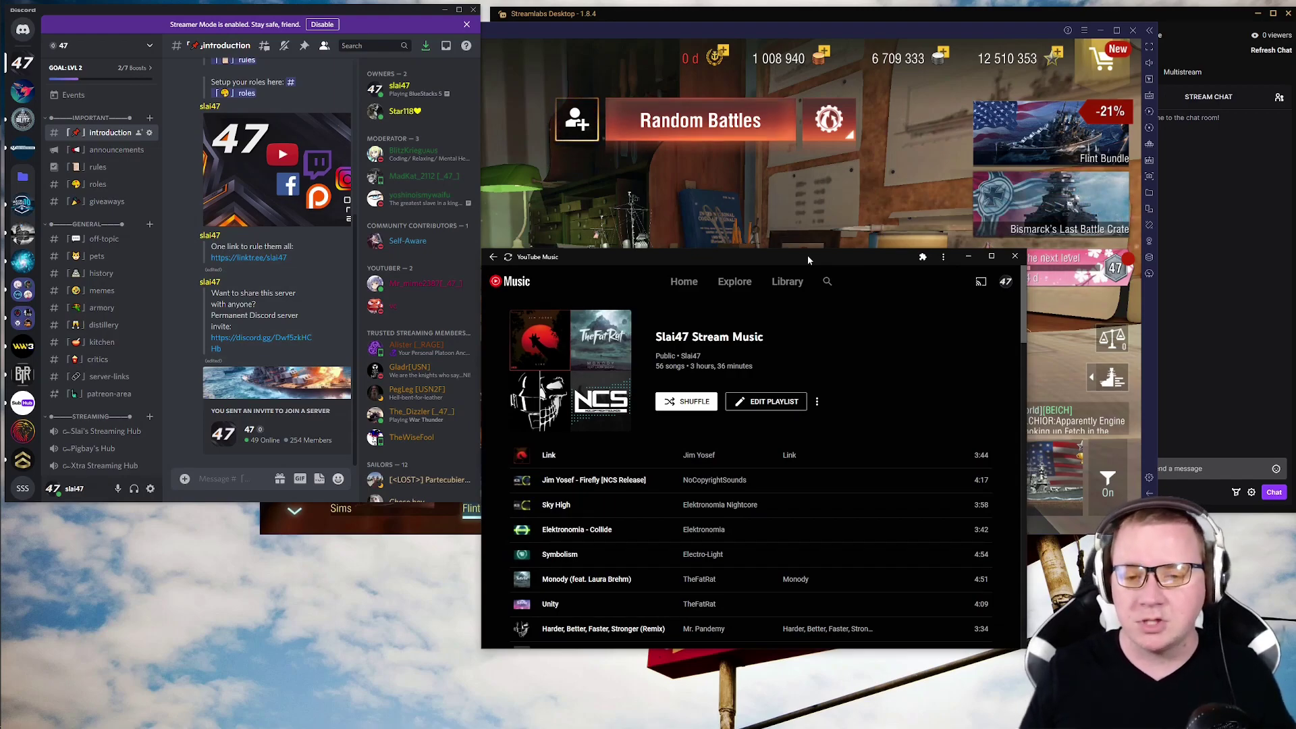
pyautogui.moveTo(808, 255); pyautogui.dragTo(874, 261)
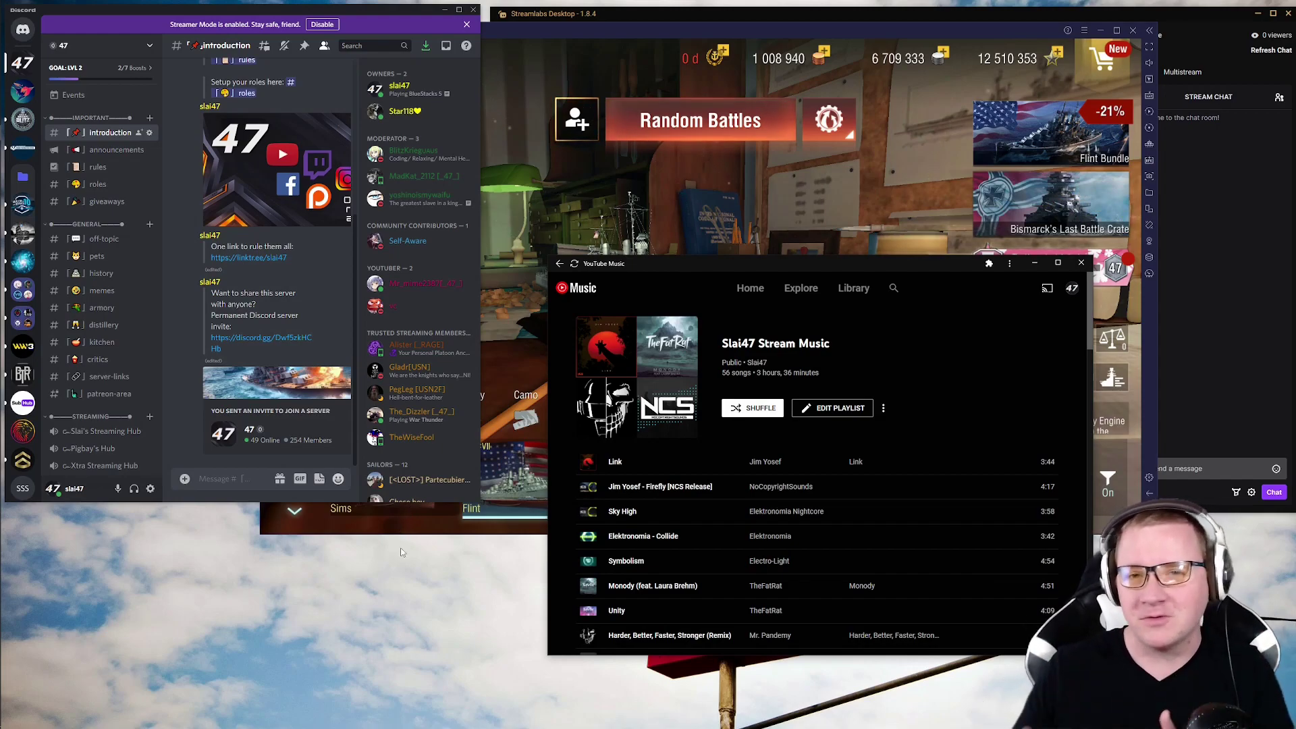
# Open the EarTrumpet volume mixer and set the BlueStacks volume on the Realtek speakers to 96.
pyautogui.moveTo(15, 572)
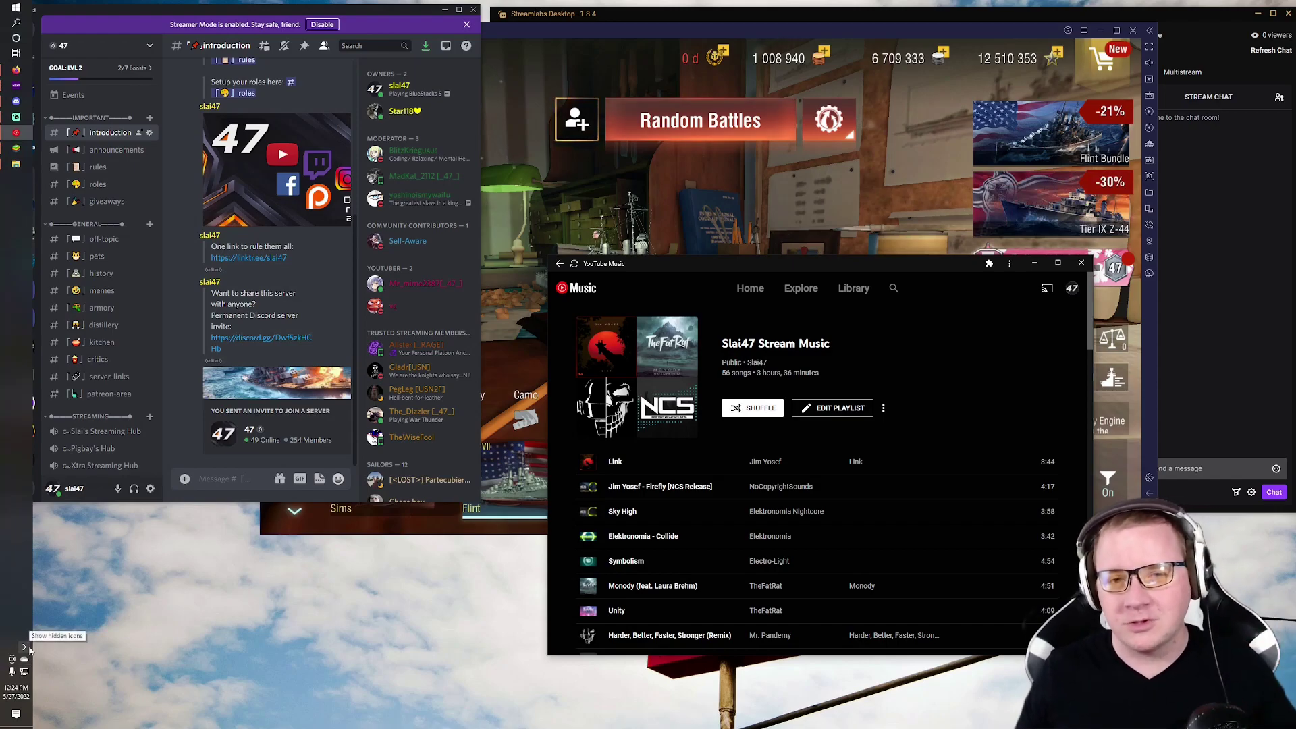
pyautogui.click(27, 648)
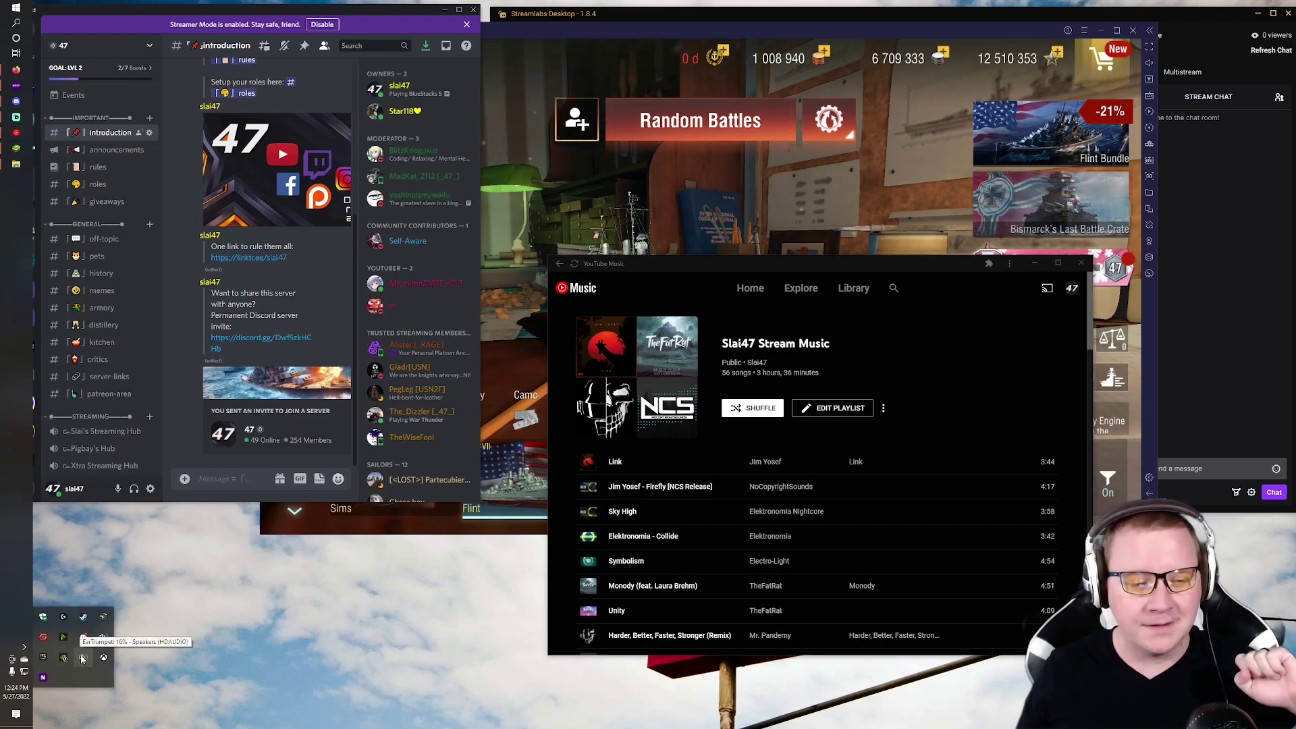
pyautogui.click(83, 659)
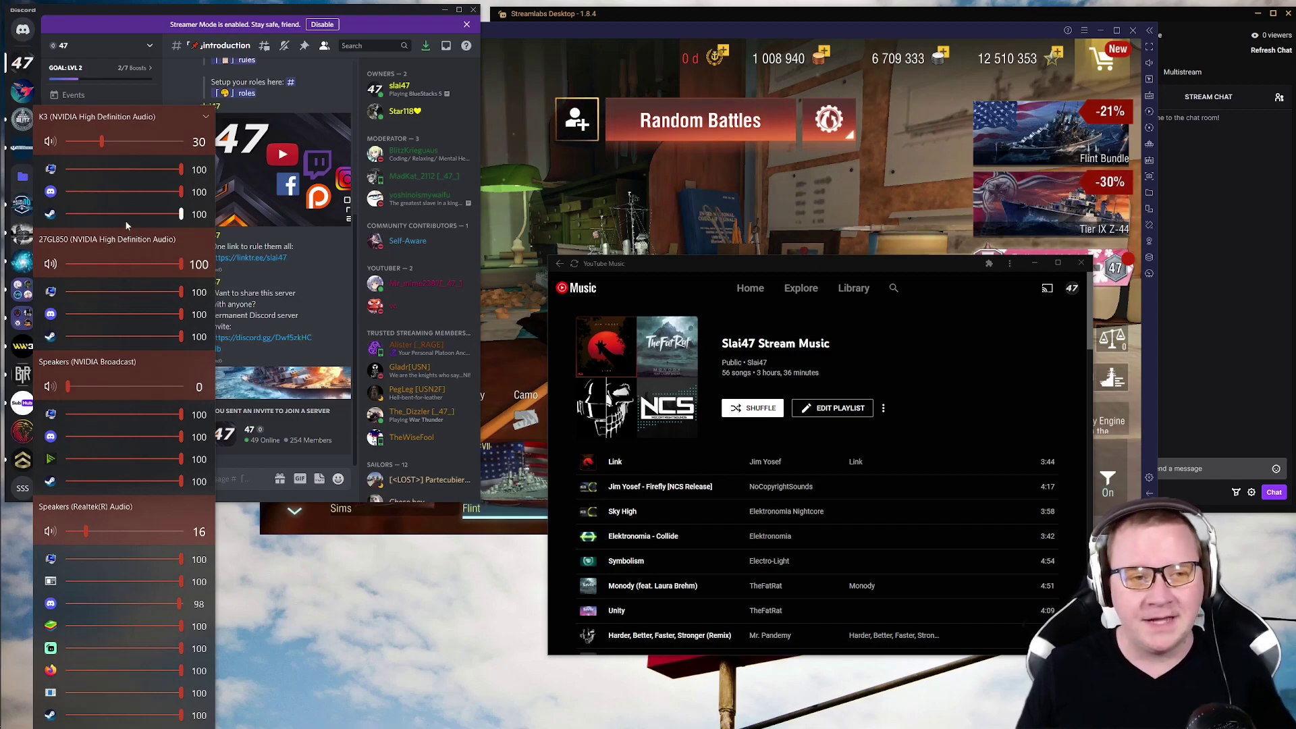
pyautogui.scroll(-2, 148, 621)
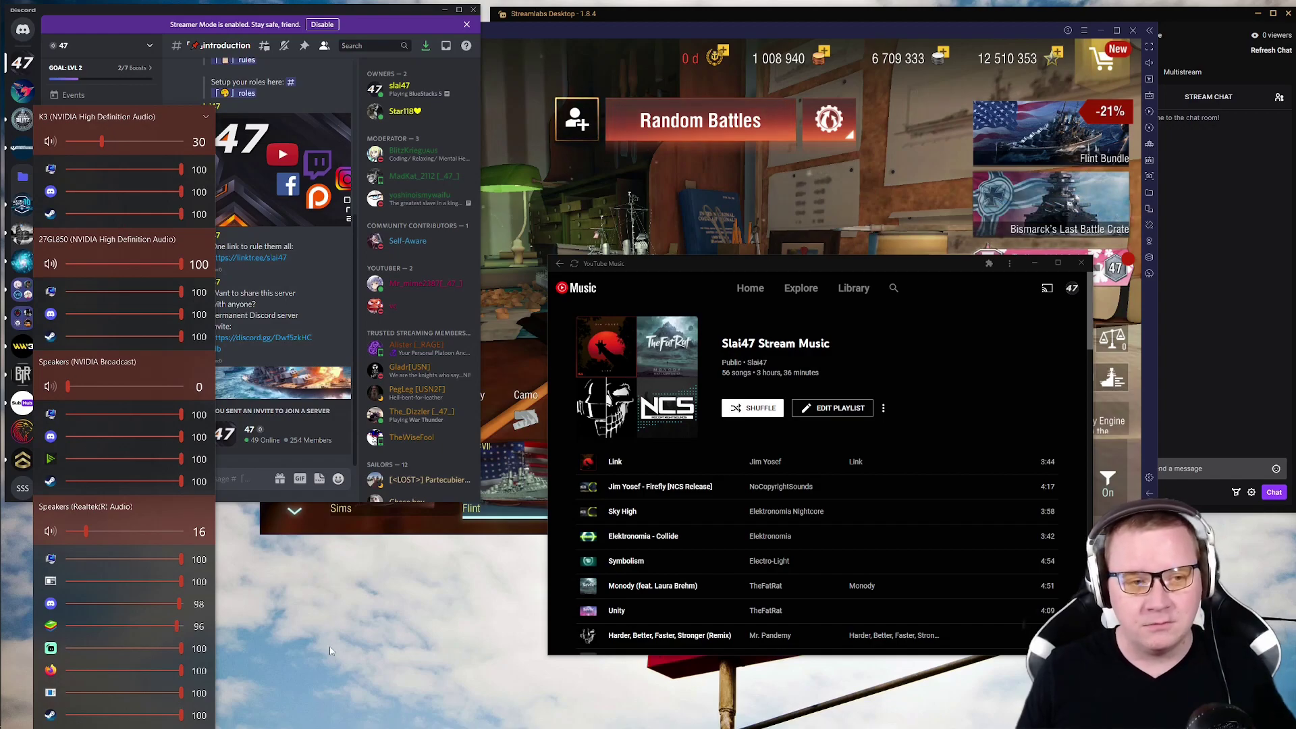
# Move the YouTube Music window off the visible desktop and place the BlueStacks window lower so its whole game screen shows.
pyautogui.moveTo(857, 263); pyautogui.dragTo(767, 243)
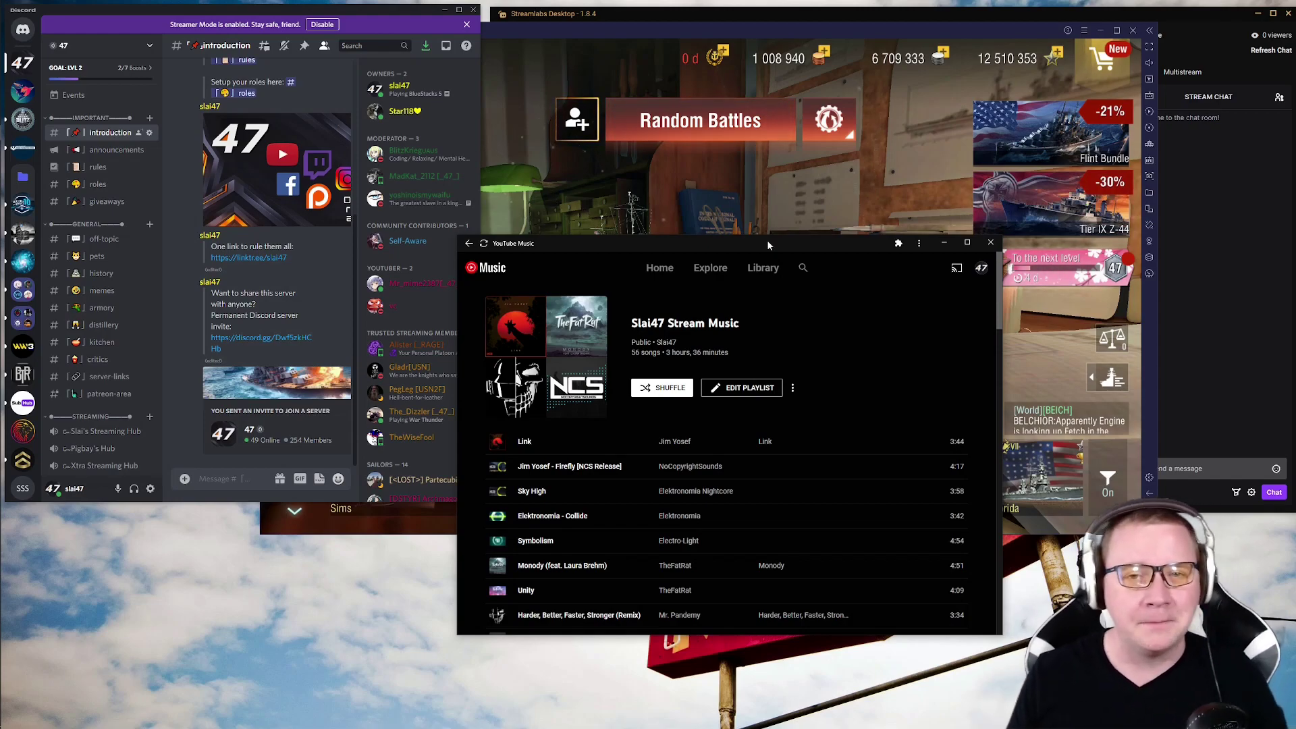
pyautogui.moveTo(766, 241); pyautogui.dragTo(668, 728)
pyautogui.moveTo(874, 30); pyautogui.dragTo(807, 137)
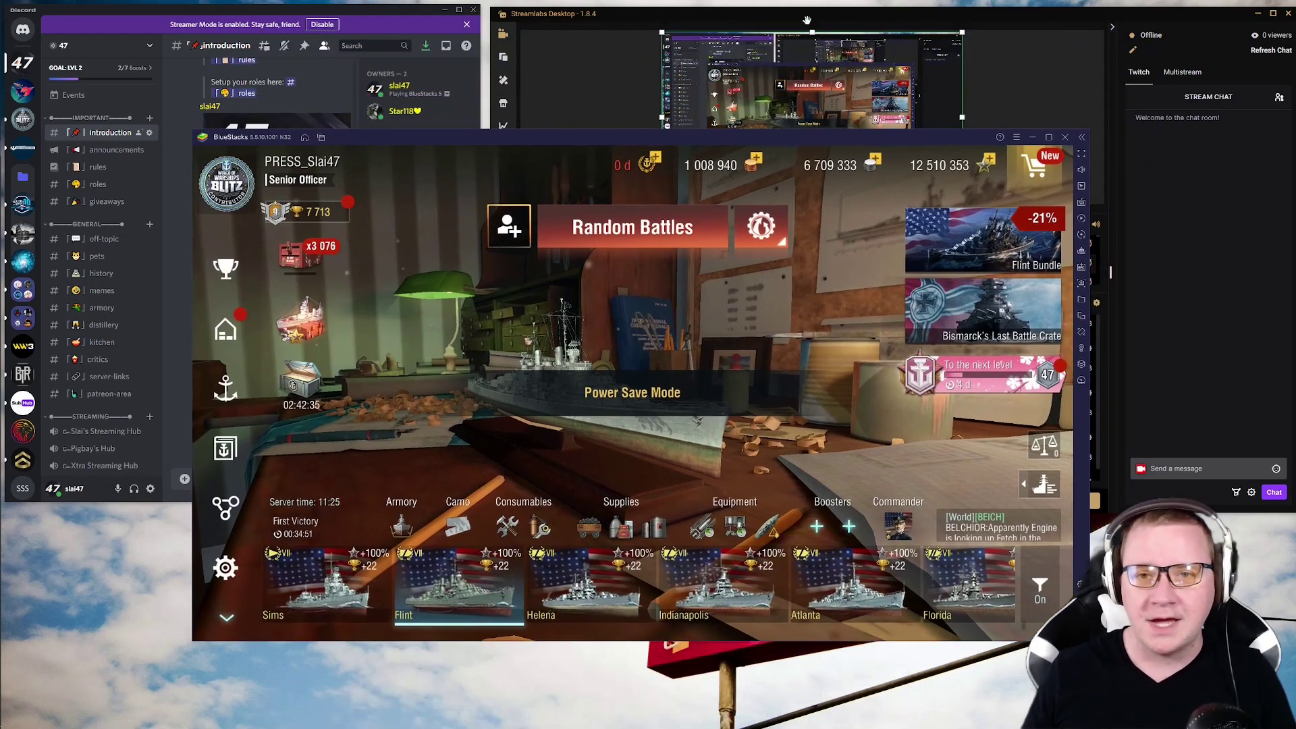
# Switch to Discord and browse the server's channel list down to the streaming, YouTube and WOWSB channels.
pyautogui.click(398, 15)
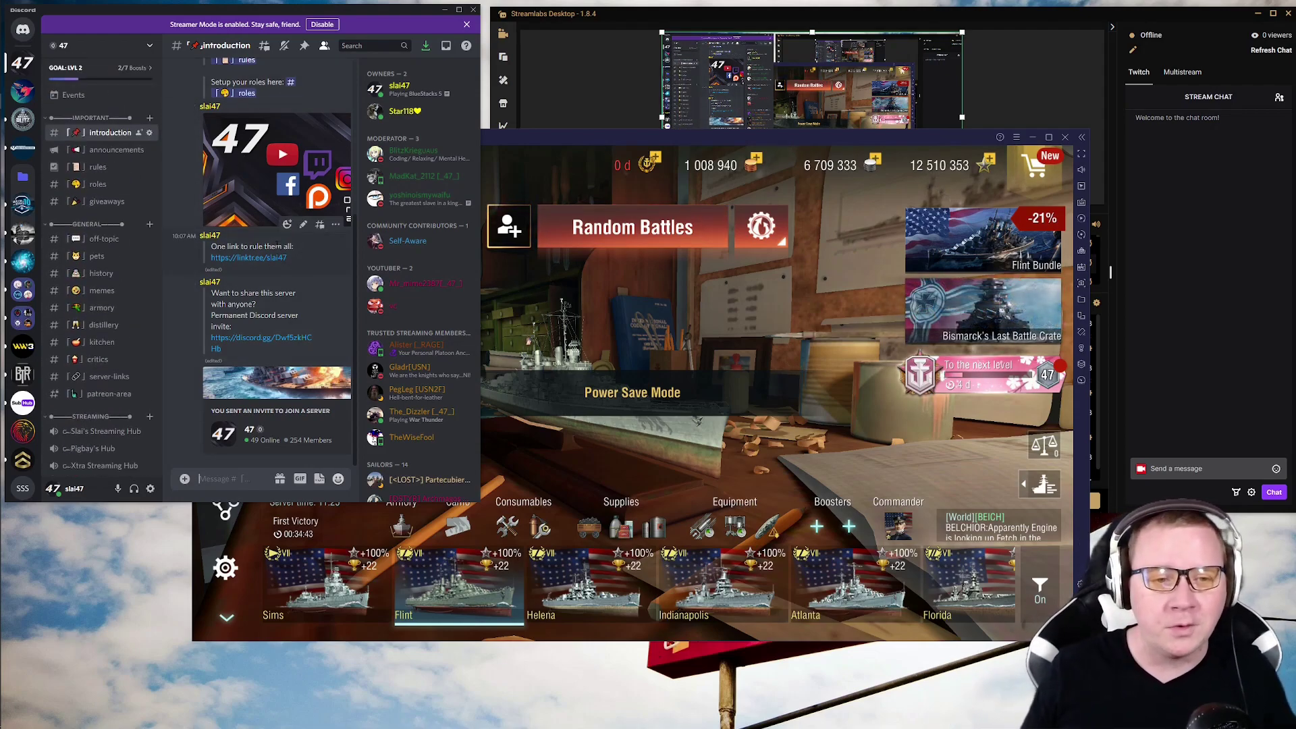
pyautogui.scroll(-1, 96, 256)
pyautogui.scroll(-5, 97, 256)
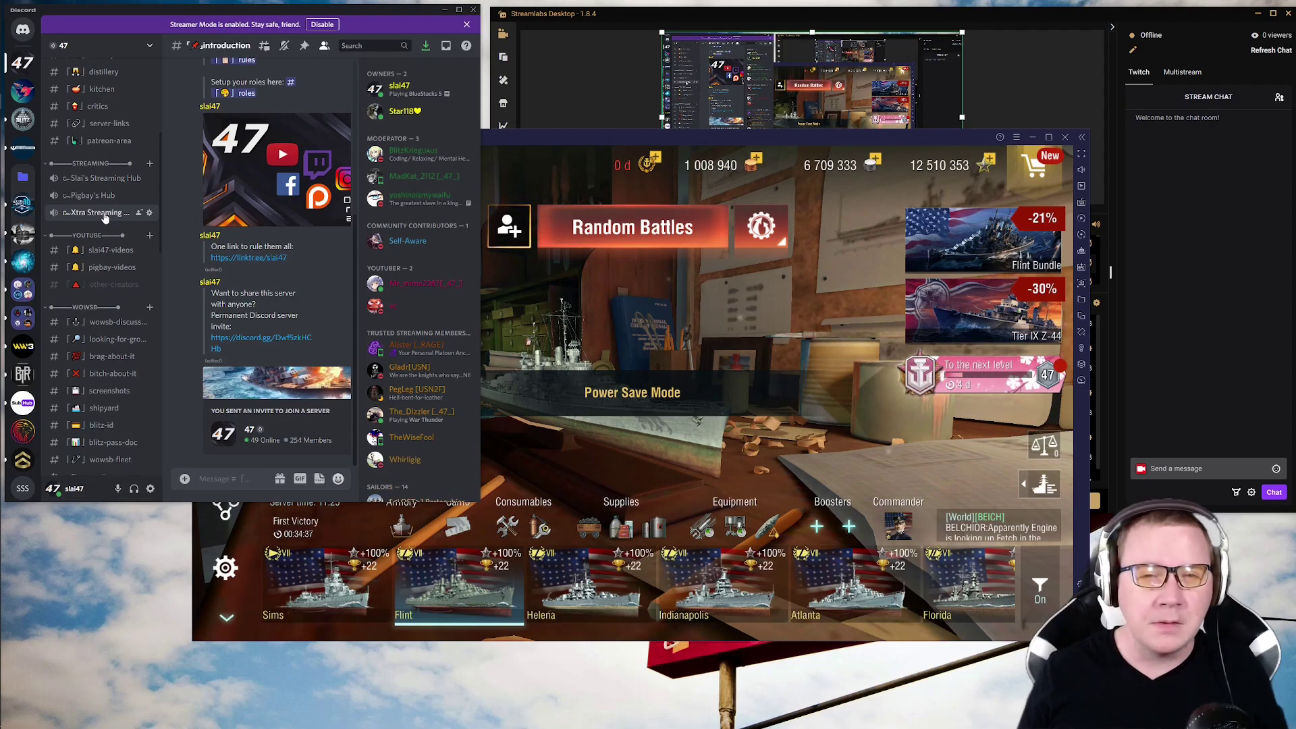
# Switch to Streamlabs Desktop and look through the whole list of Demon by PremadeGFX scenes.
pyautogui.click(887, 14)
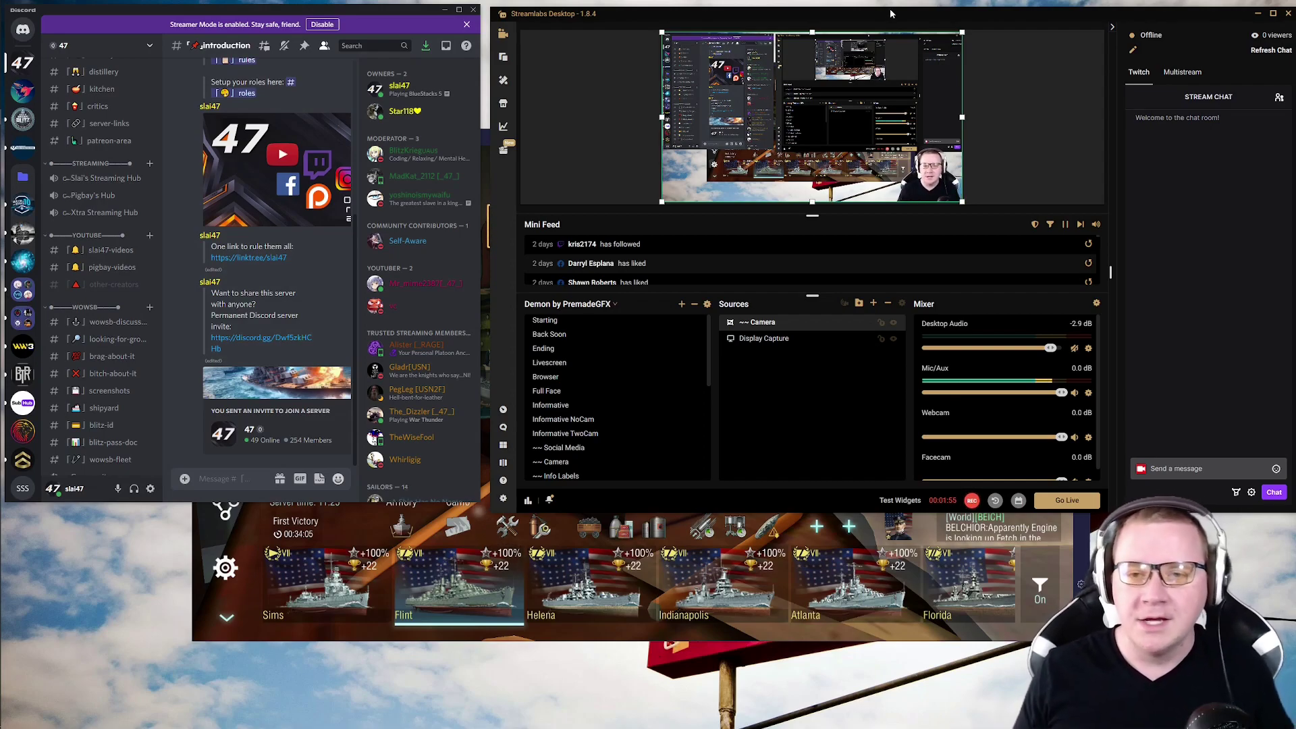
pyautogui.click(1150, 73)
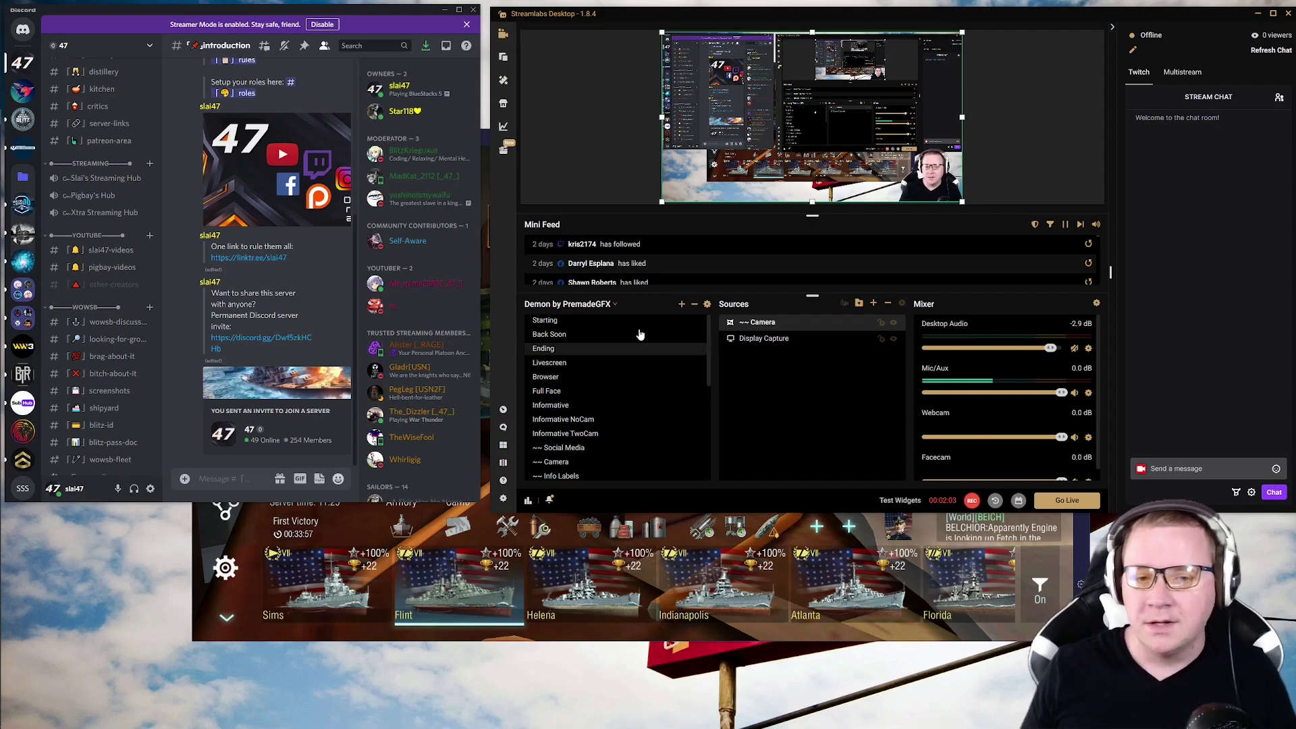
pyautogui.scroll(-1, 608, 341)
pyautogui.scroll(-6, 598, 420)
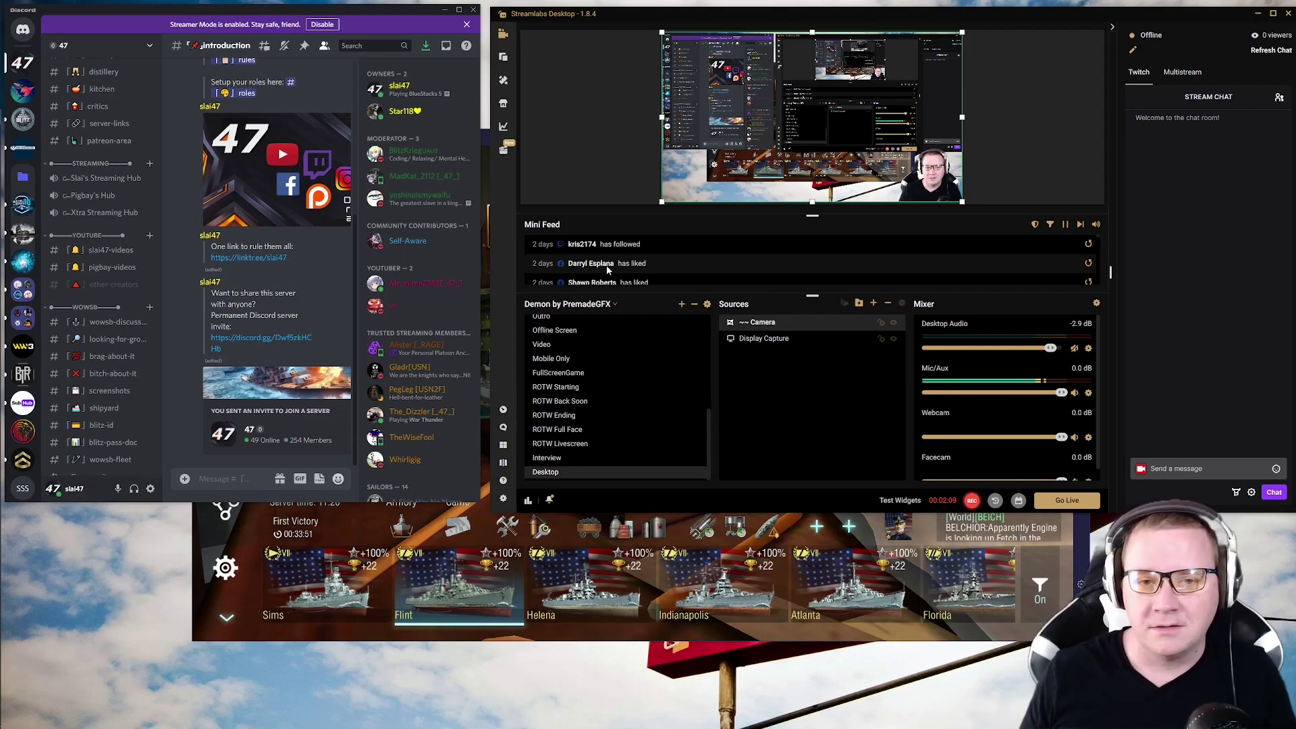
pyautogui.scroll(5, 628, 412)
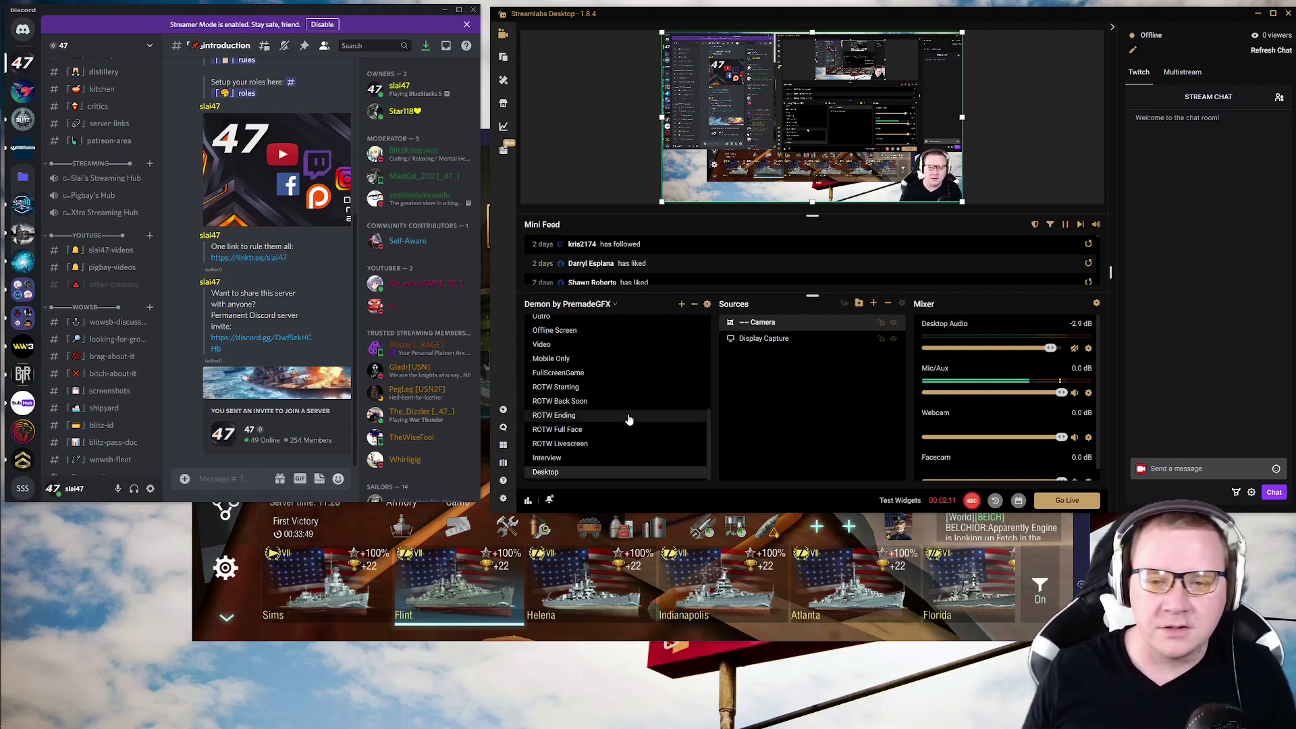
pyautogui.scroll(3, 627, 418)
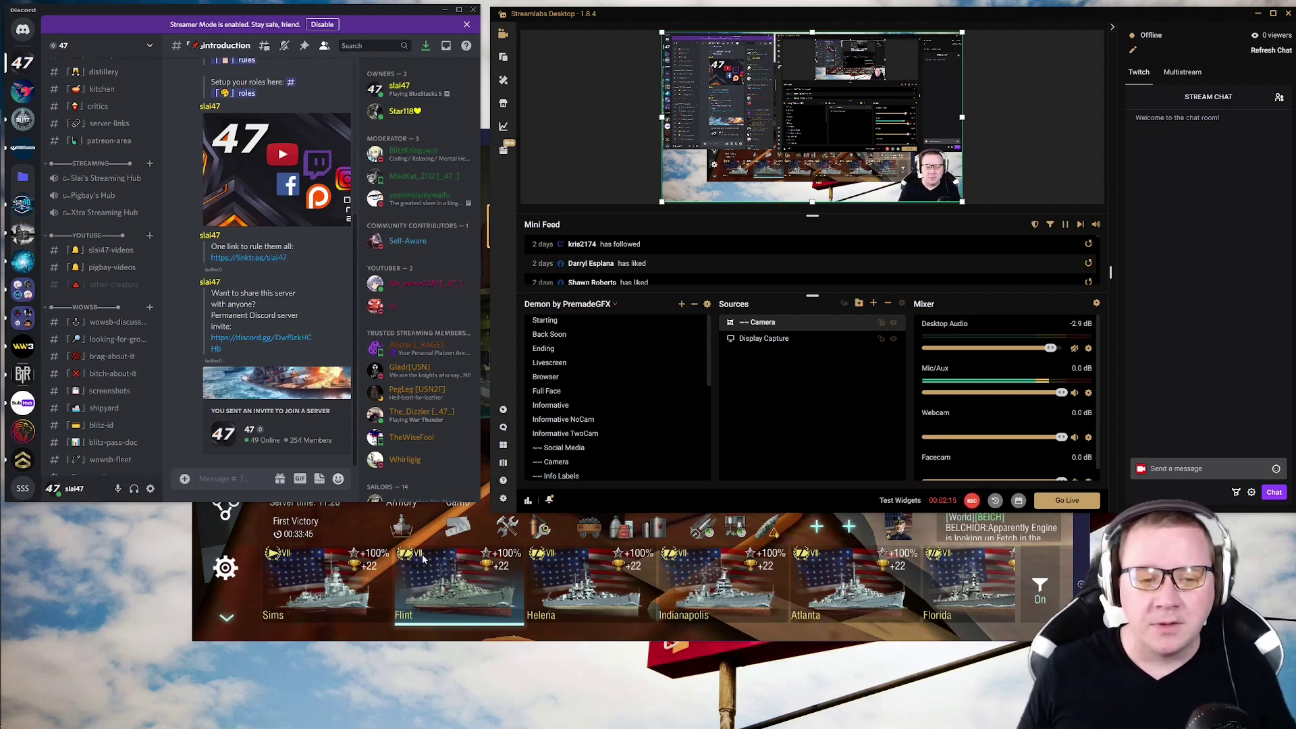
# Switch back to BlueStacks and move its window up to the upper part of the desktop.
pyautogui.click(380, 535)
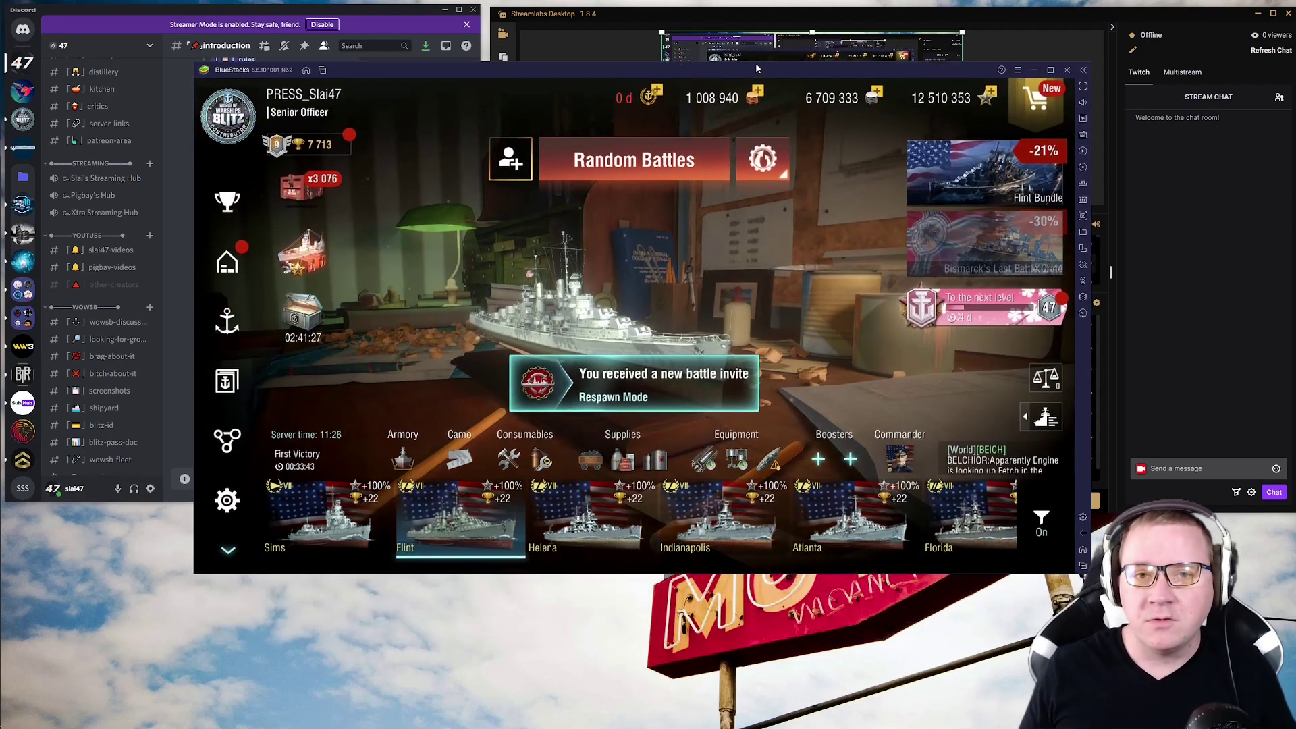
pyautogui.moveTo(753, 144); pyautogui.dragTo(780, 20)
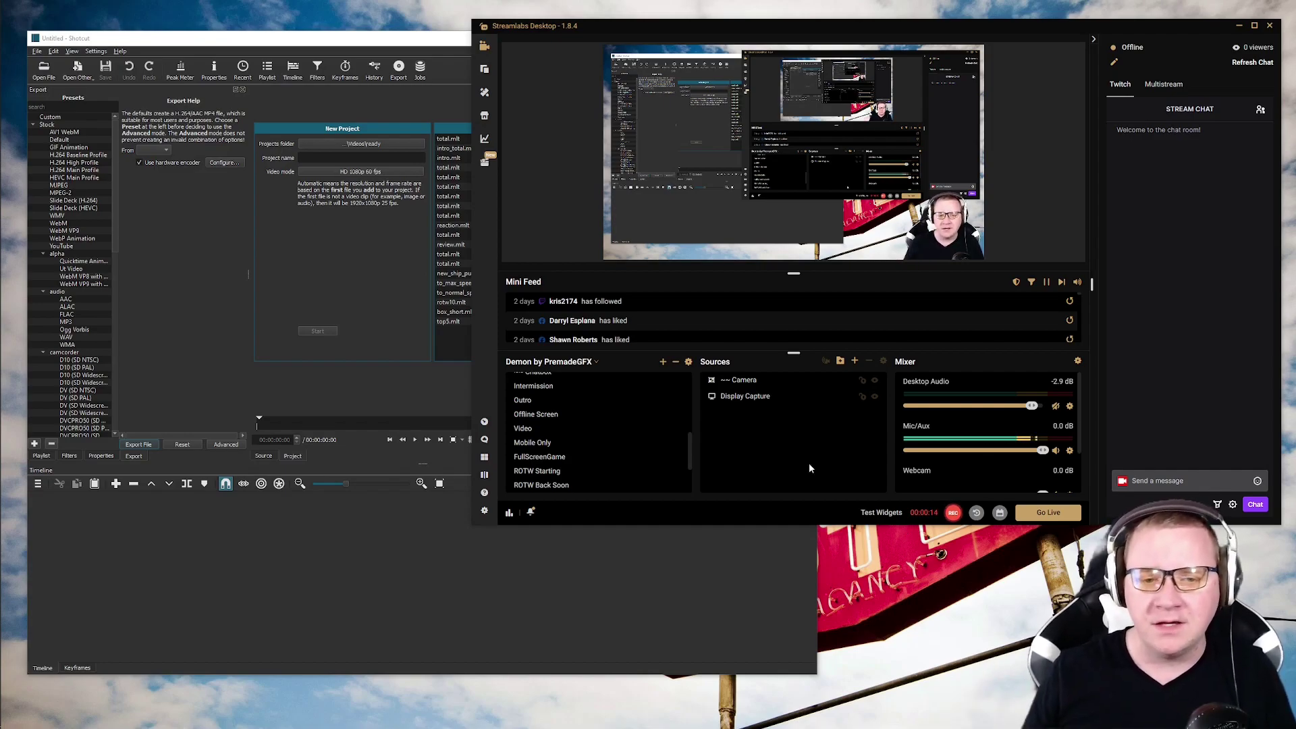
# Switch to Streamlabs Desktop and select the Starting scene.
pyautogui.scroll(5, 579, 394)
pyautogui.click(578, 379)
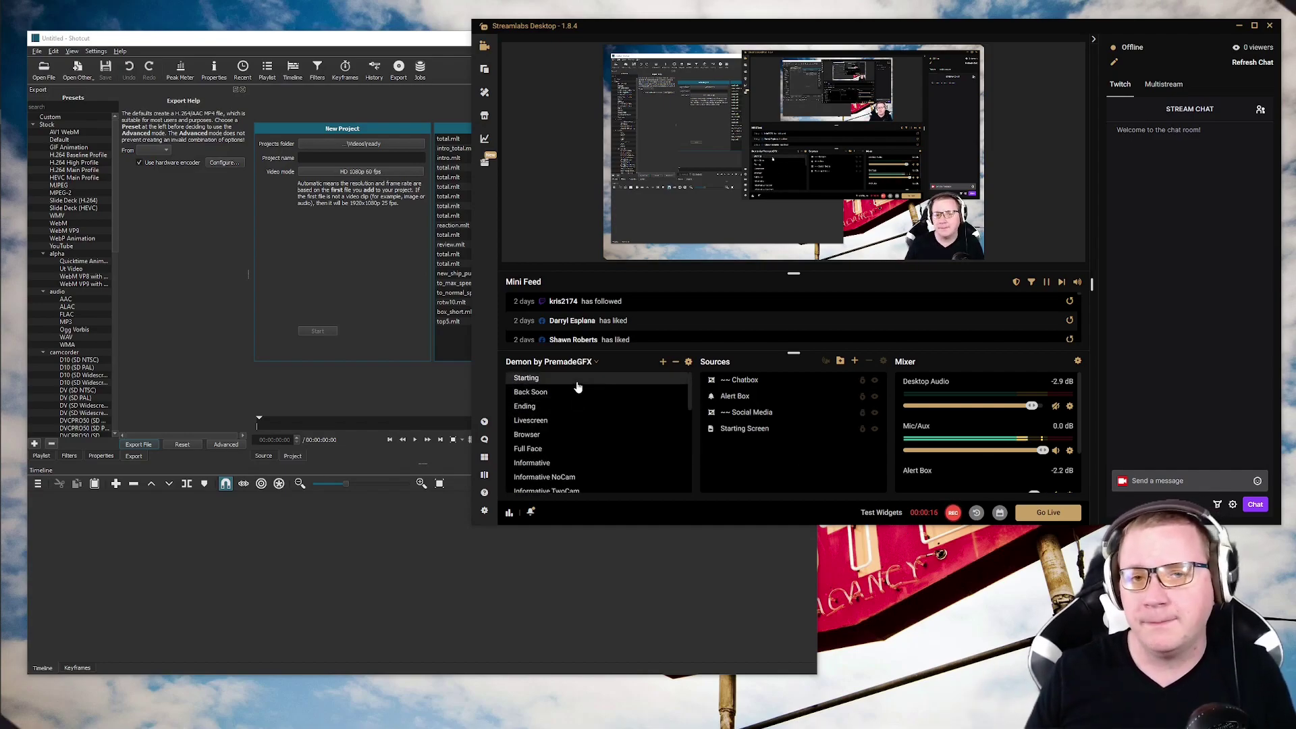